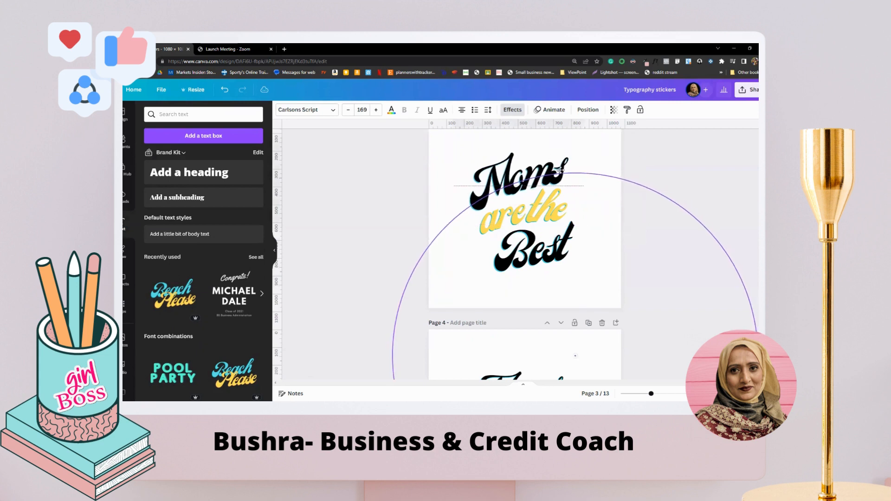
- Shift "are the" slightly to the right and move "Best" slightly up and left in the page 3 lettering
{"action": "left_click_drag", "start_coordinate": [561, 211], "coordinate": [565, 209]}
{"action": "left_click_drag", "start_coordinate": [559, 249], "coordinate": [558, 246]}
{"action": "left_click", "coordinate": [614, 232]}
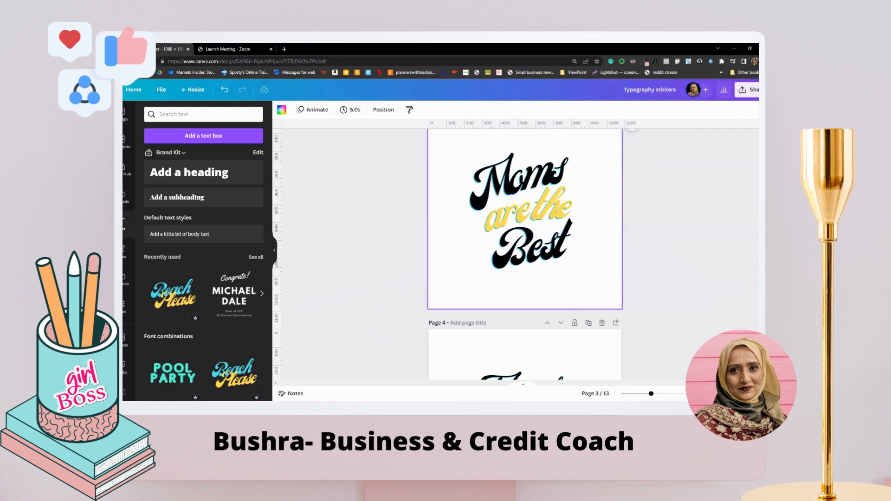
{"action": "left_click", "coordinate": [747, 90]}
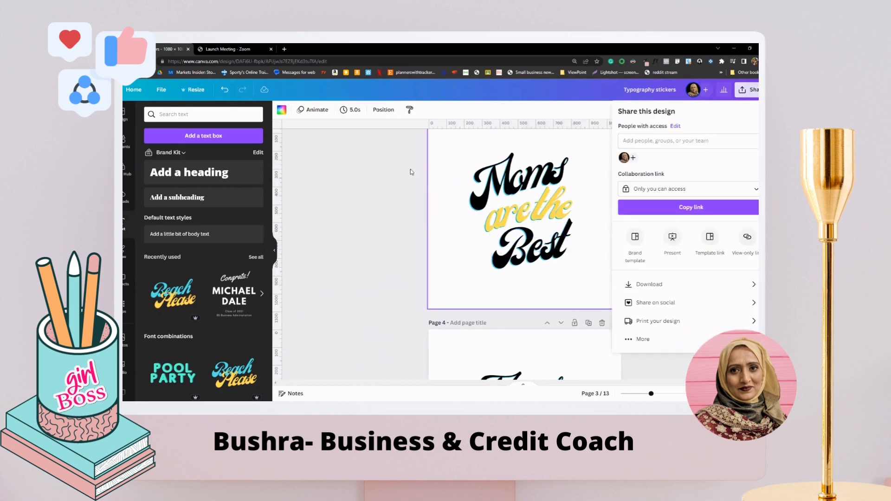
{"action": "left_click", "coordinate": [441, 172]}
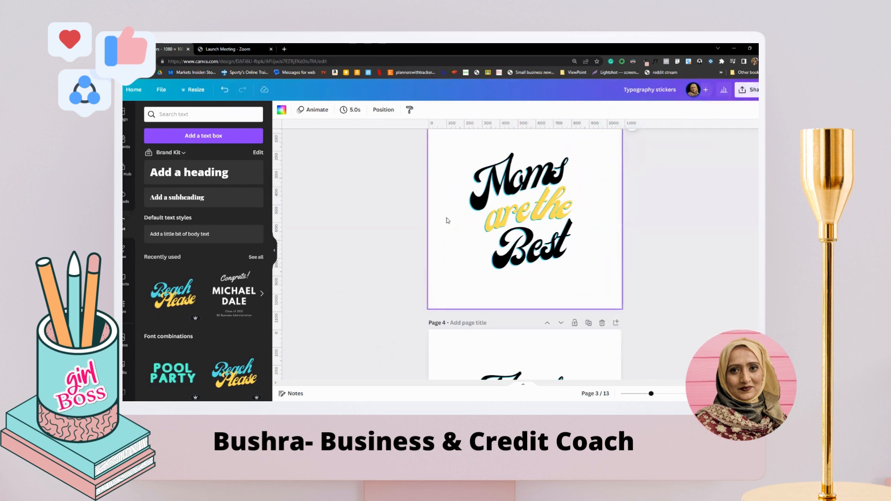
- Group the three text lines "Moms", "are the" and "Best" on page 3
{"action": "scroll", "coordinate": [448, 221], "scroll_direction": "up", "scroll_amount": 1}
{"action": "left_click_drag", "start_coordinate": [422, 171], "coordinate": [587, 324]}
{"action": "left_click", "coordinate": [605, 311]}
{"action": "left_click_drag", "start_coordinate": [435, 154], "coordinate": [639, 323]}
{"action": "left_click", "coordinate": [495, 156]}
{"action": "left_click", "coordinate": [646, 167]}
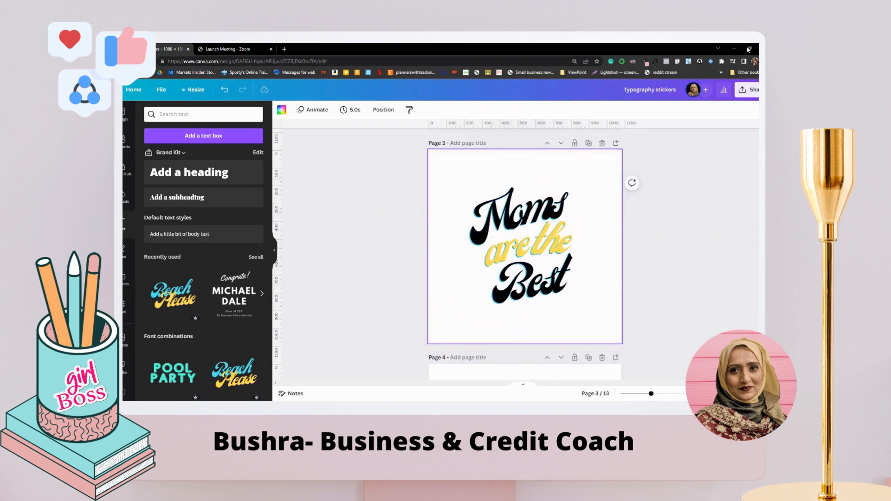
- Compare the plain "Moms are the Best" lettering on page 3 with the finished sticker design on page 2
{"action": "left_click", "coordinate": [746, 90]}
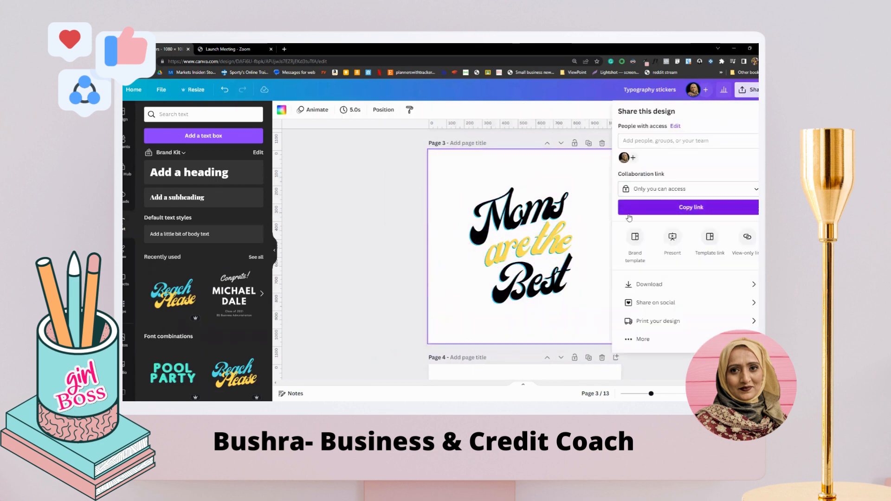
{"action": "left_click", "coordinate": [571, 279]}
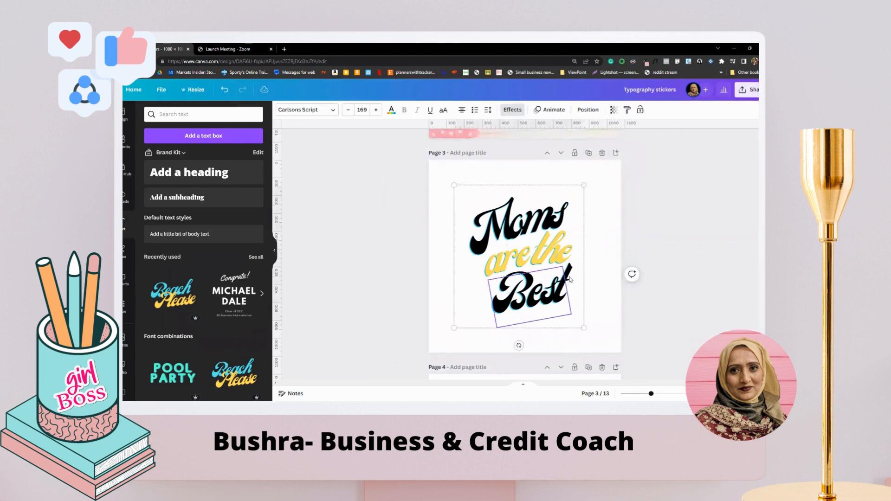
{"action": "scroll", "coordinate": [570, 279], "scroll_direction": "up", "scroll_amount": 4}
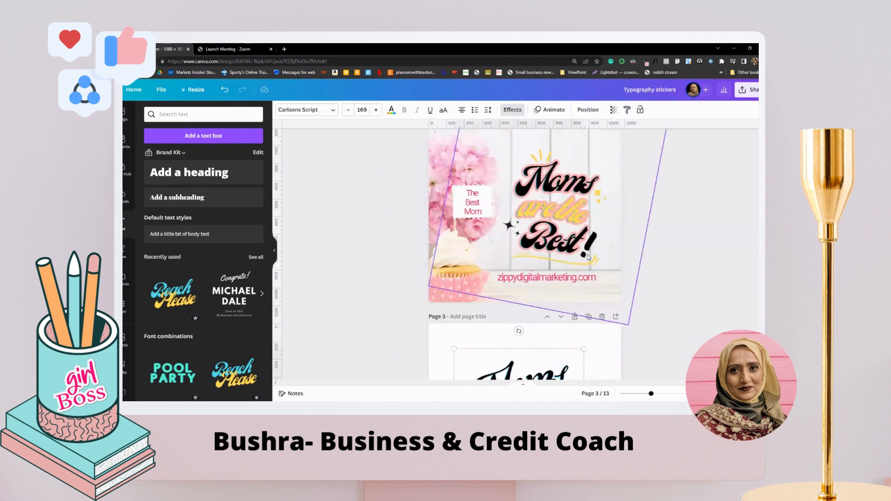
{"action": "scroll", "coordinate": [588, 257], "scroll_direction": "down", "scroll_amount": 3}
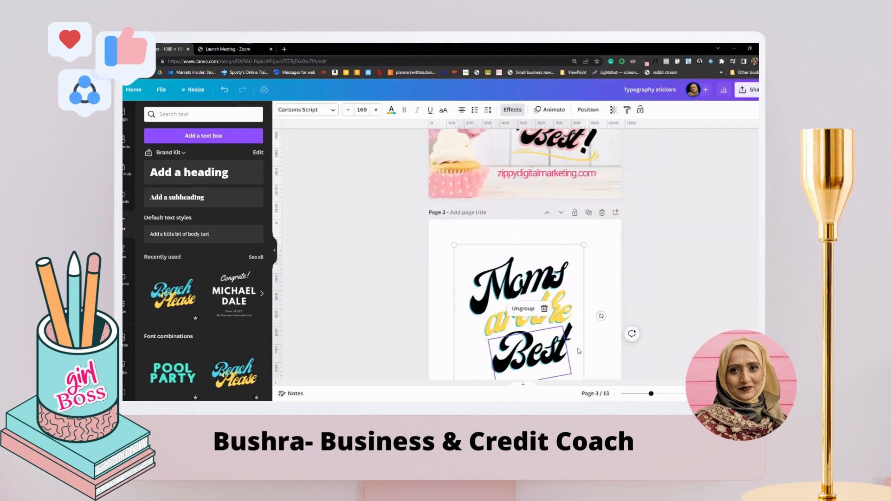
{"action": "left_click", "coordinate": [603, 254]}
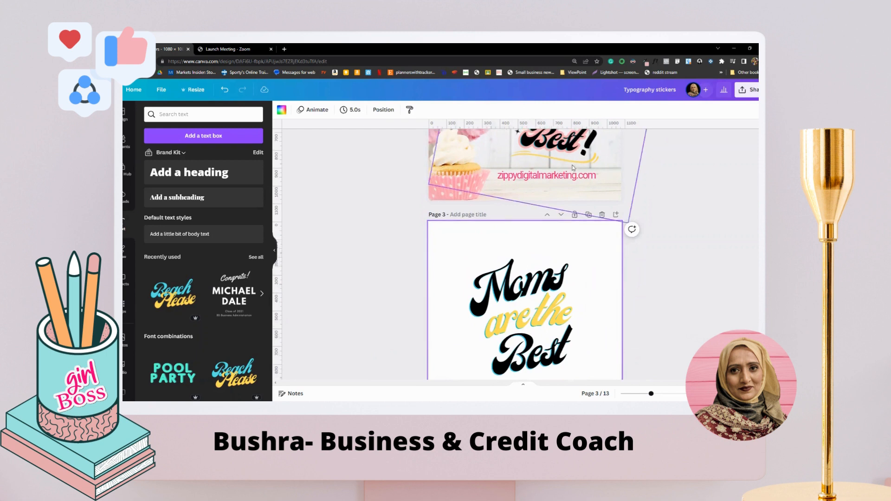
{"action": "scroll", "coordinate": [595, 317], "scroll_direction": "up", "scroll_amount": 1}
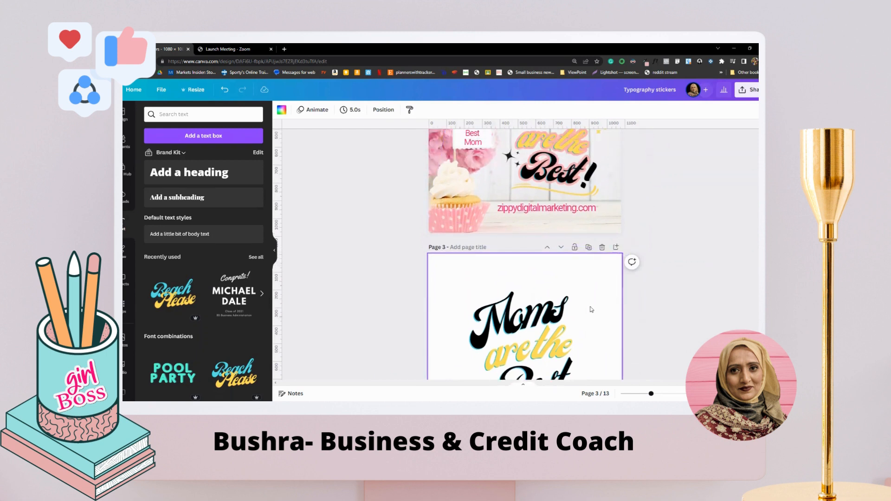
{"action": "scroll", "coordinate": [591, 309], "scroll_direction": "down", "scroll_amount": 4}
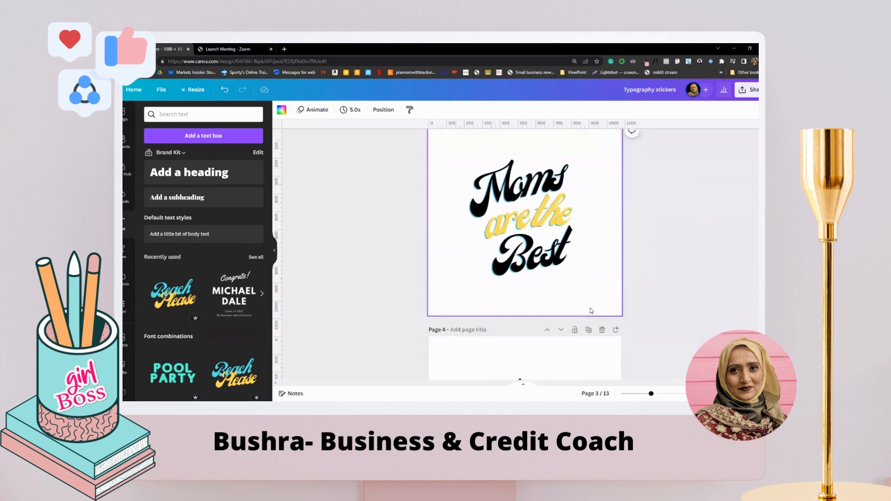
- Ungroup the "Moms are the Best" lettering on page 3
{"action": "left_click", "coordinate": [504, 177]}
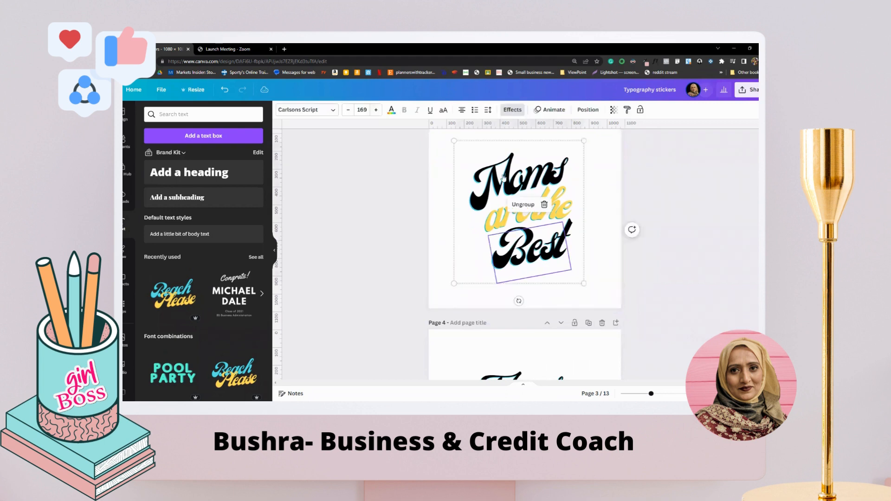
{"action": "left_click", "coordinate": [524, 203]}
{"action": "left_click", "coordinate": [609, 260]}
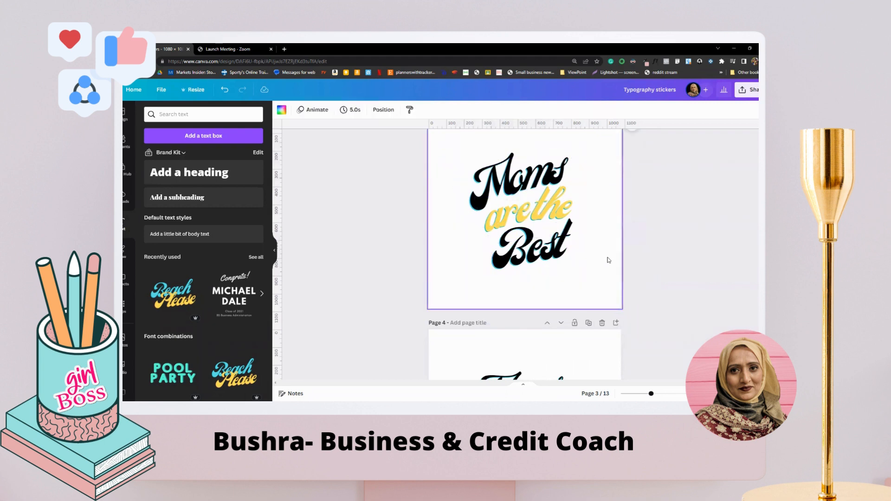
- Move "Best" slightly down and "Moms" slightly up to open the spacing between the text lines on page 3
{"action": "left_click", "coordinate": [546, 255]}
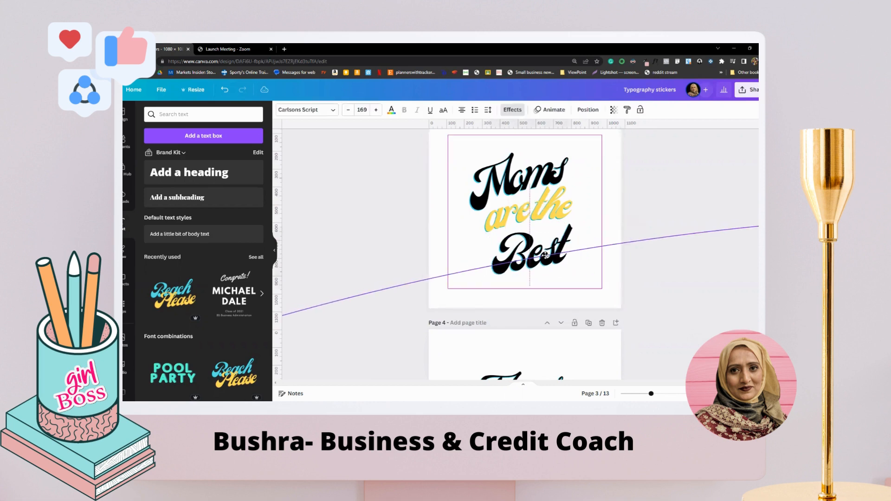
{"action": "left_click", "coordinate": [551, 205]}
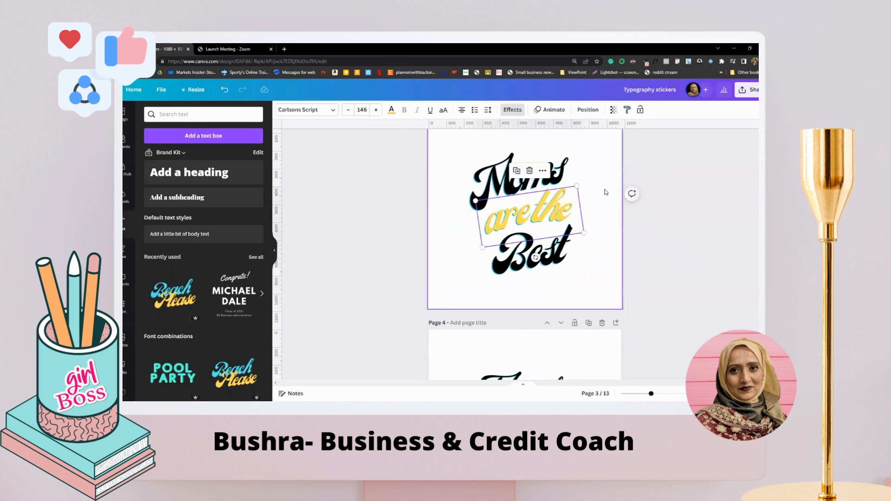
{"action": "left_click", "coordinate": [631, 194]}
{"action": "left_click", "coordinate": [555, 160]}
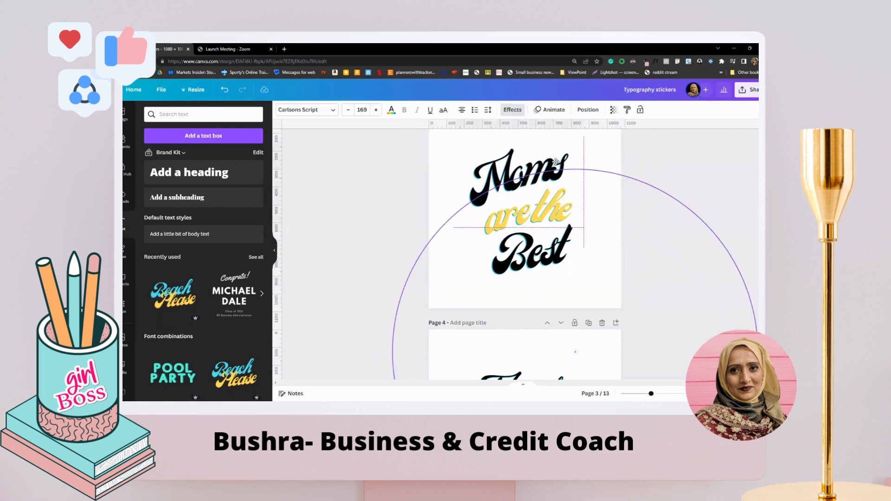
{"action": "left_click", "coordinate": [586, 222]}
- Fine-tune the position of "Moms" and nudge "are the" and "Best" up to even out the line spacing on page 3
{"action": "scroll", "coordinate": [586, 223], "scroll_direction": "up", "scroll_amount": 5}
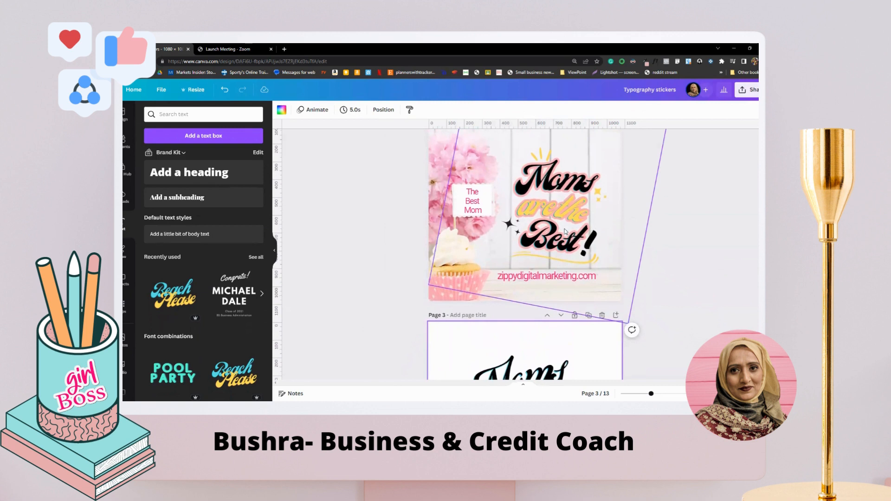
{"action": "scroll", "coordinate": [547, 195], "scroll_direction": "down", "scroll_amount": 3}
{"action": "left_click", "coordinate": [537, 278]}
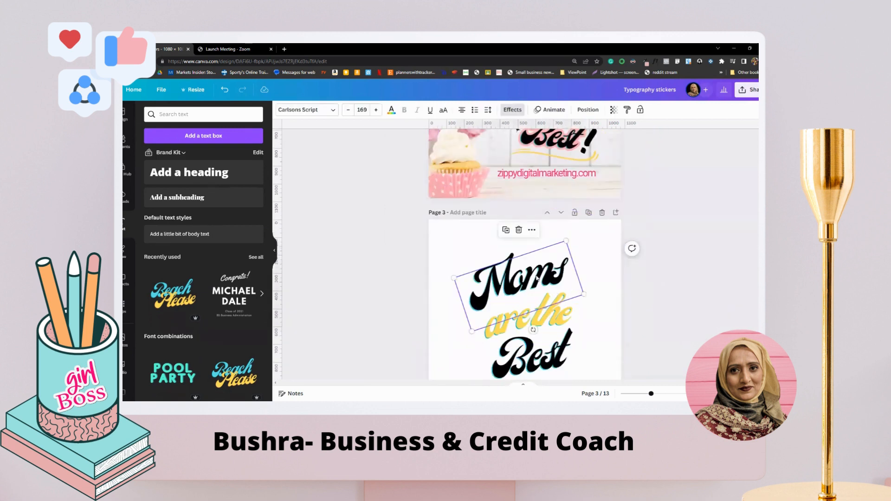
{"action": "left_click_drag", "start_coordinate": [537, 278], "coordinate": [535, 276]}
{"action": "scroll", "coordinate": [540, 290], "scroll_direction": "down", "scroll_amount": 2}
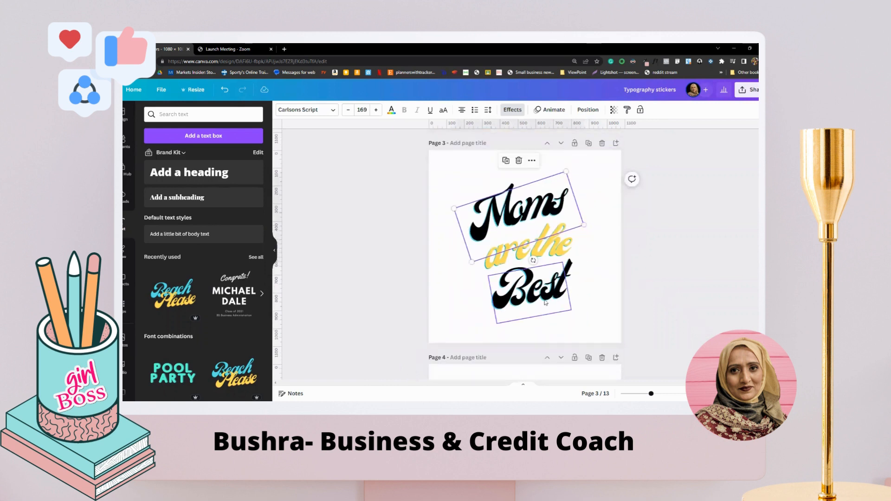
{"action": "left_click", "coordinate": [555, 246]}
{"action": "left_click_drag", "start_coordinate": [566, 240], "coordinate": [565, 237]}
{"action": "left_click", "coordinate": [593, 277]}
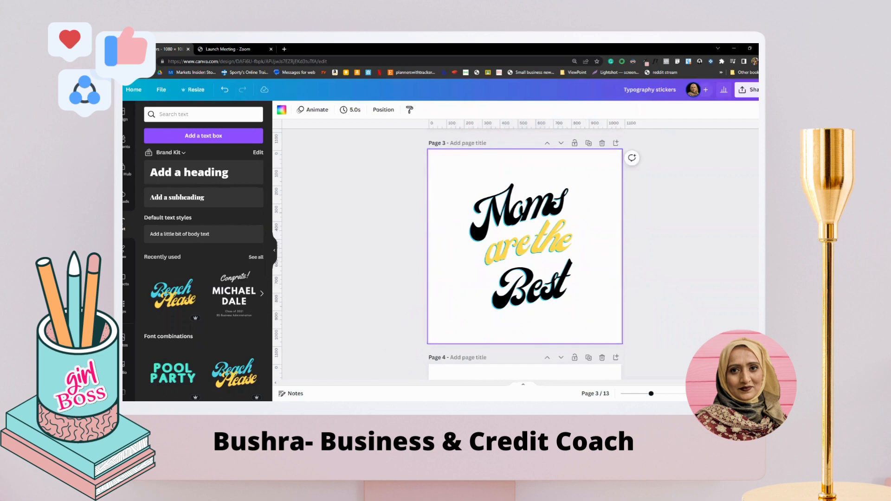
{"action": "left_click_drag", "start_coordinate": [553, 281], "coordinate": [552, 275]}
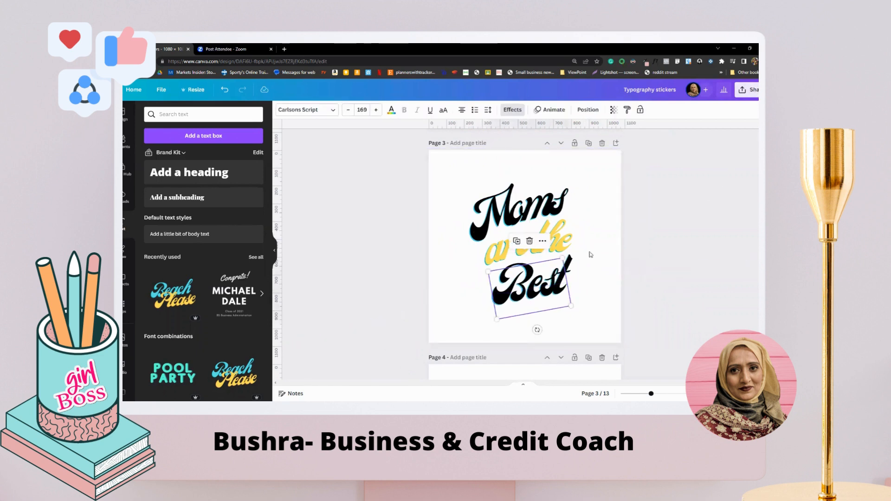
{"action": "left_click", "coordinate": [605, 214]}
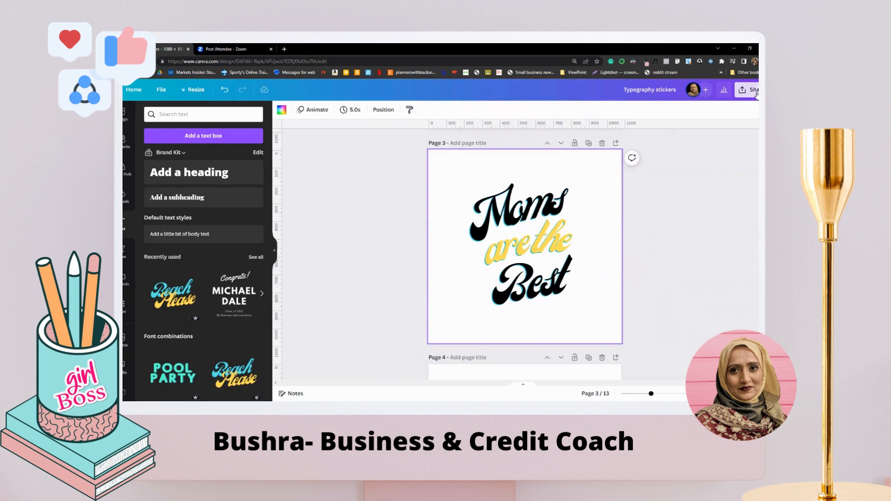
- Download only the current page (Page 3) as a PNG with a transparent background
{"action": "left_click", "coordinate": [756, 94]}
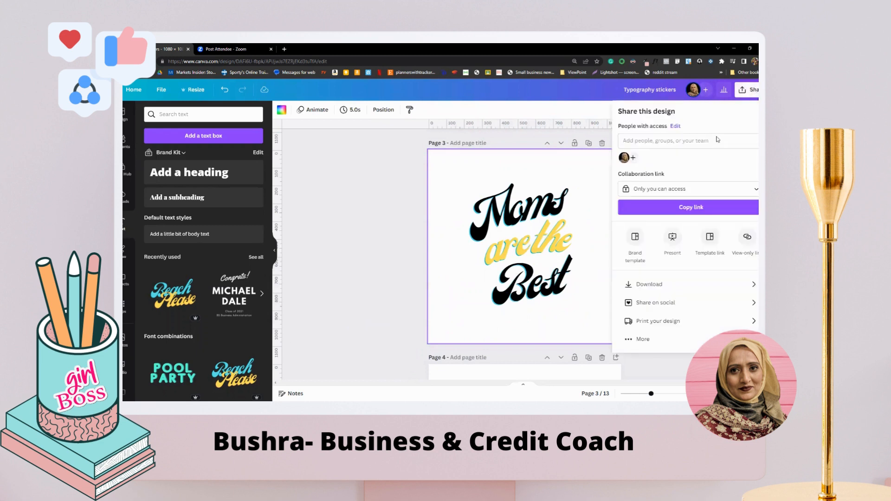
{"action": "left_click", "coordinate": [650, 284]}
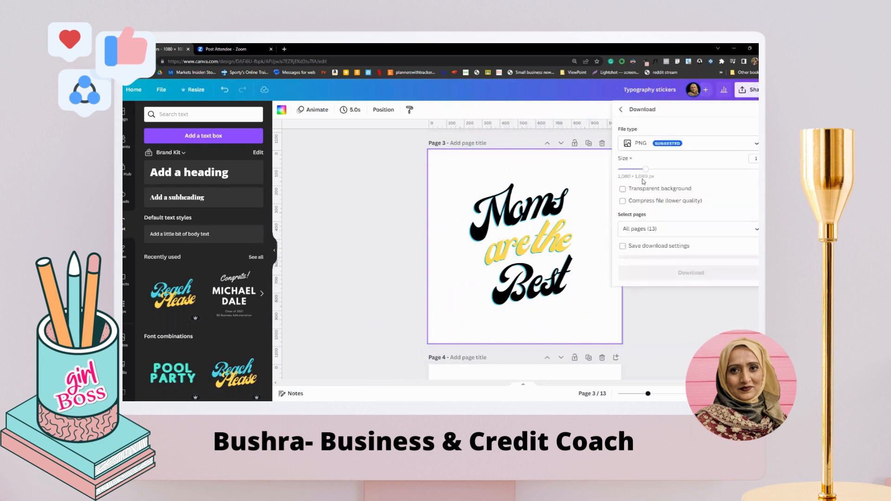
{"action": "left_click", "coordinate": [622, 189]}
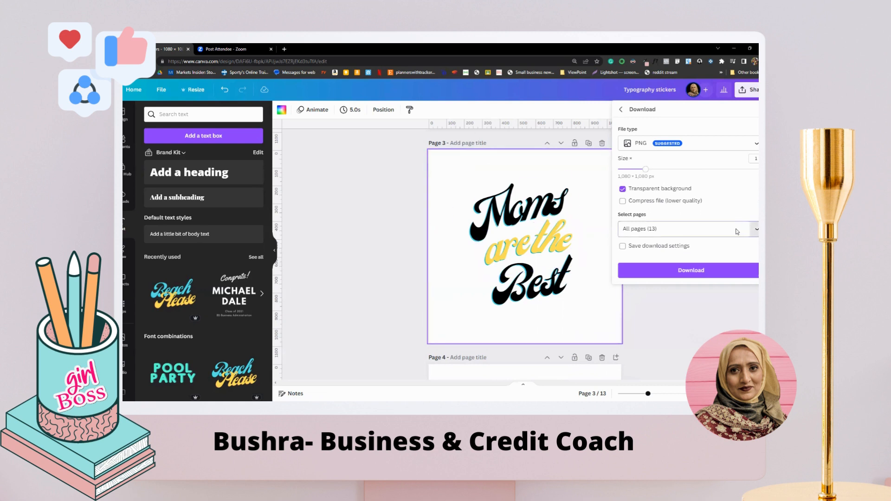
{"action": "left_click", "coordinate": [736, 231]}
{"action": "left_click", "coordinate": [650, 251]}
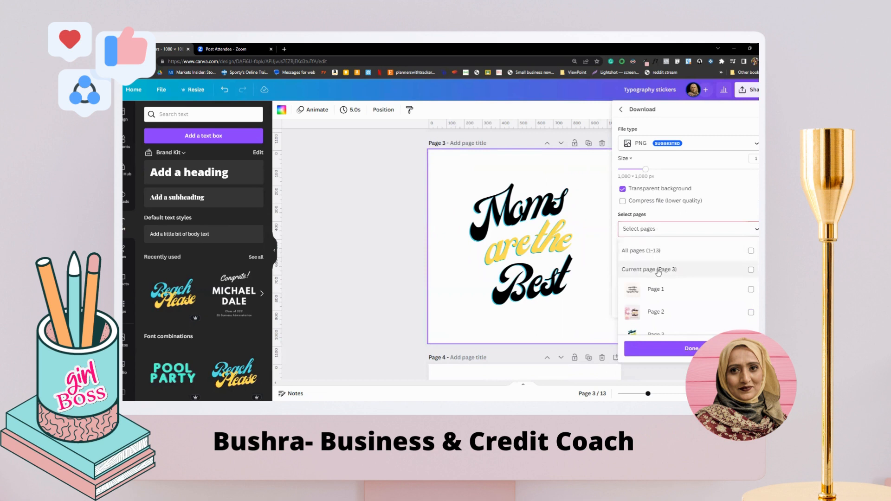
{"action": "left_click", "coordinate": [658, 271]}
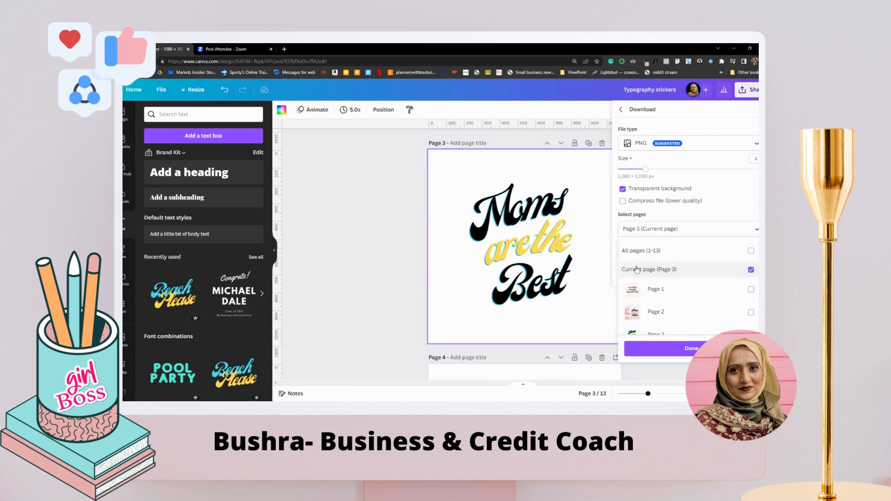
{"action": "left_click", "coordinate": [682, 356]}
{"action": "left_click", "coordinate": [680, 274]}
- Reposition the "Moms are the Best" image on page 5 and apply the Outline shadow effect to it
{"action": "scroll", "coordinate": [579, 295], "scroll_direction": "down", "scroll_amount": 4}
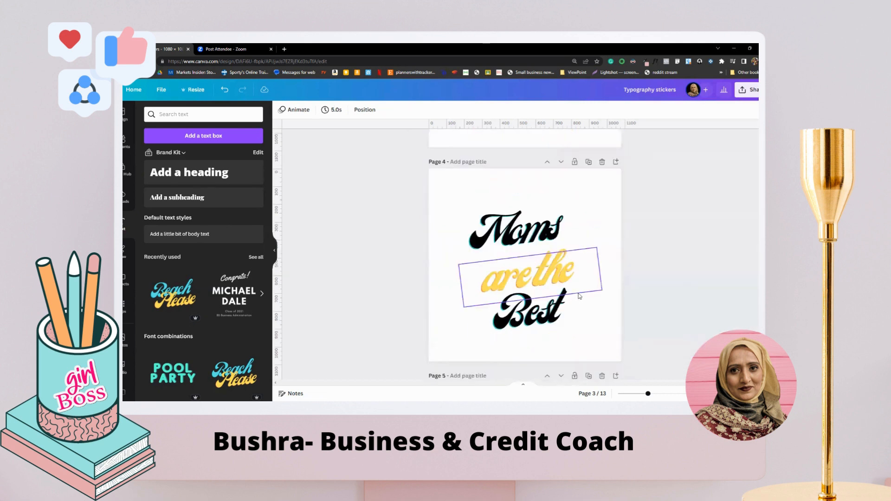
{"action": "scroll", "coordinate": [579, 296], "scroll_direction": "down", "scroll_amount": 5}
{"action": "left_click_drag", "start_coordinate": [533, 269], "coordinate": [544, 242]}
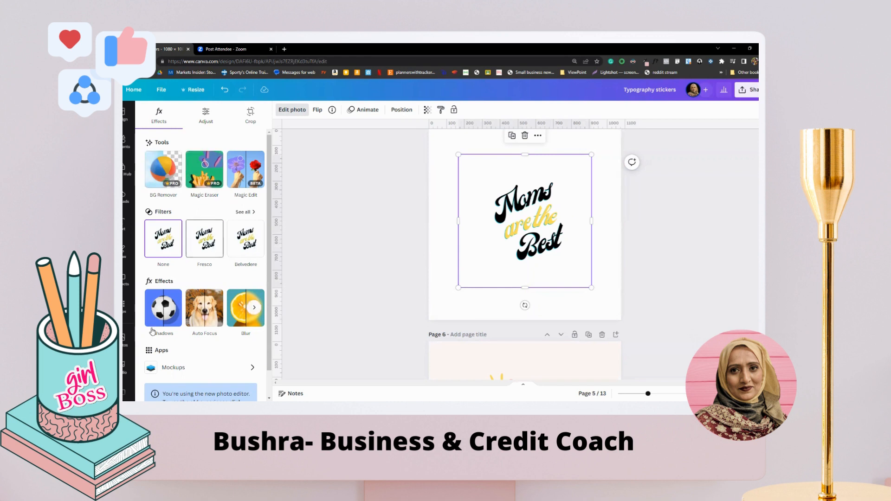
{"action": "left_click", "coordinate": [165, 314]}
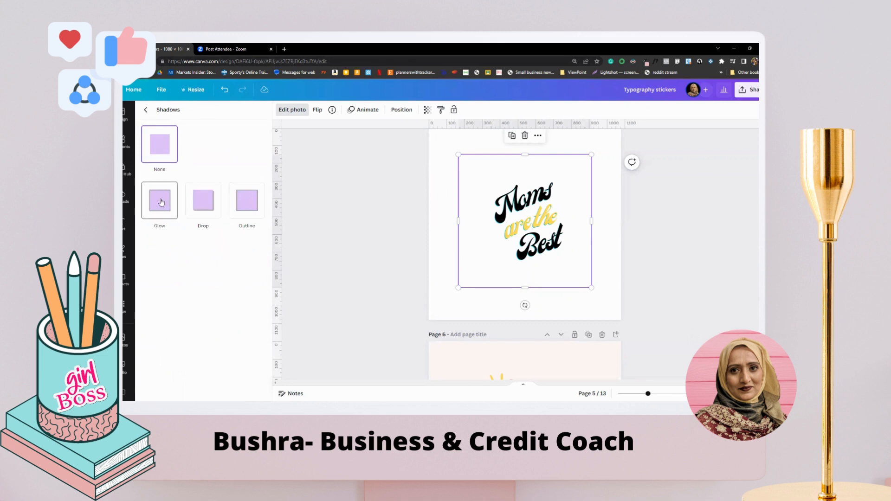
{"action": "left_click", "coordinate": [246, 200]}
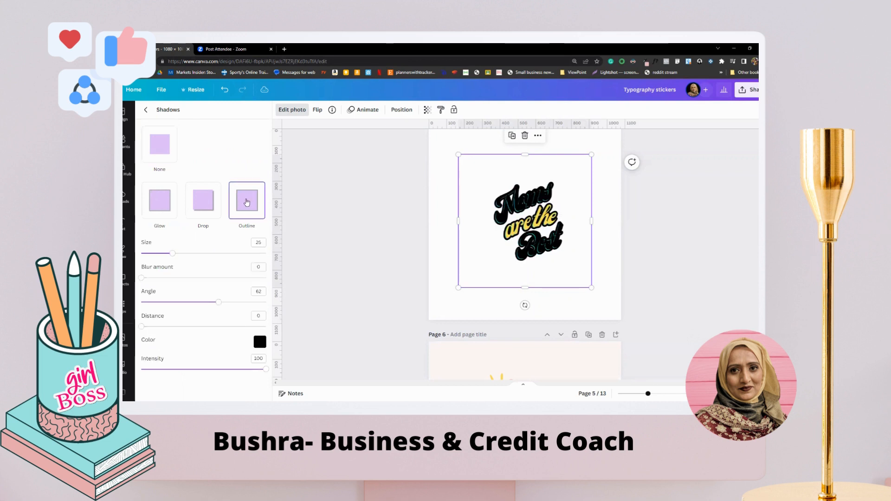
- Set the image's outline colour to pink #EDA8A8 and its angle to 82
{"action": "left_click", "coordinate": [258, 341]}
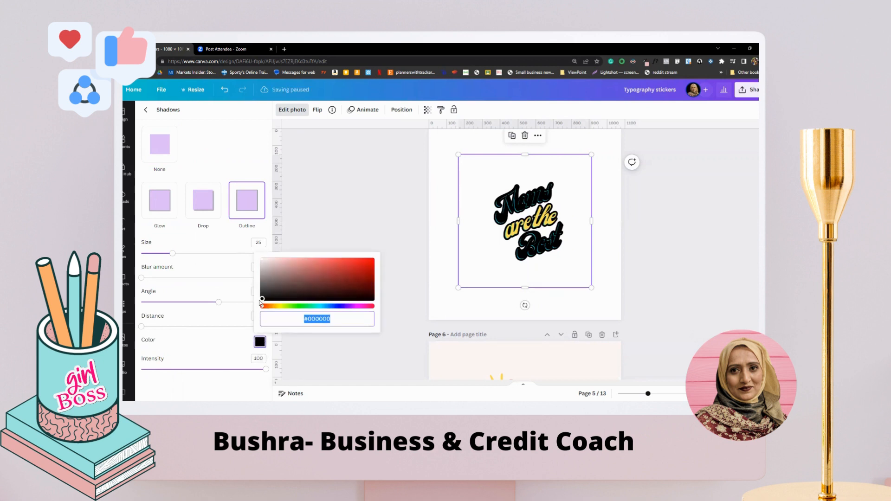
{"action": "left_click", "coordinate": [271, 263]}
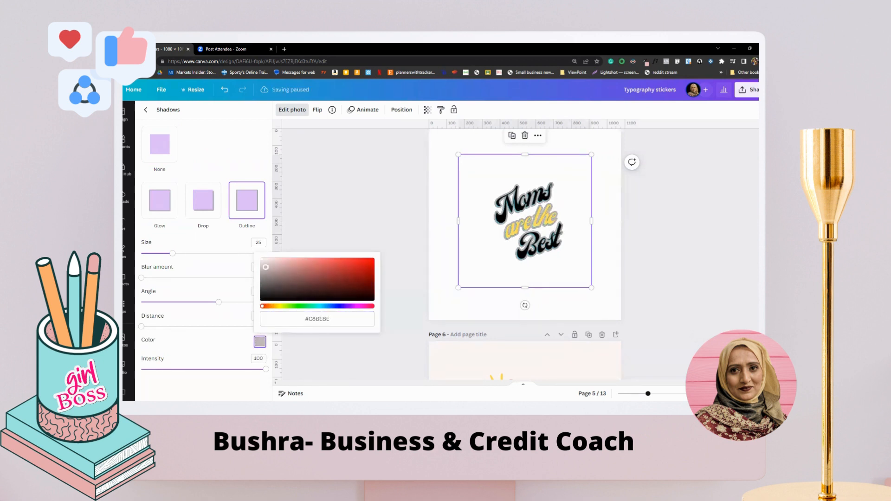
{"action": "left_click_drag", "start_coordinate": [271, 263], "coordinate": [292, 261]}
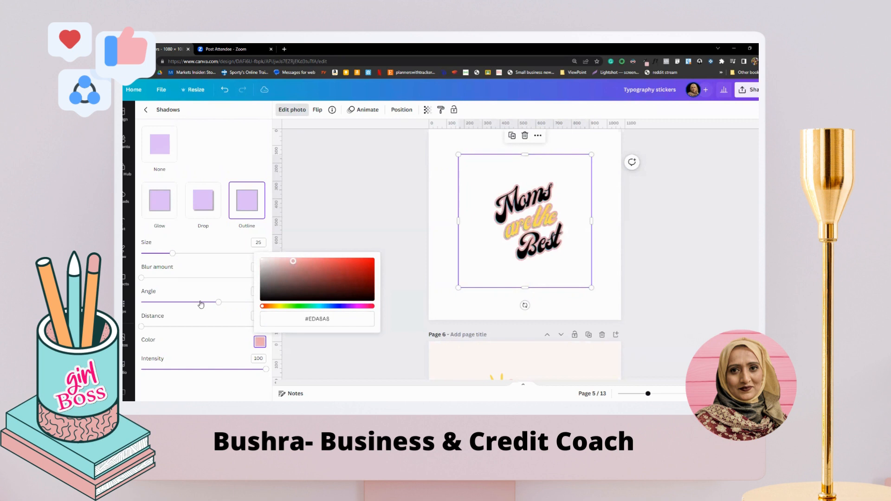
{"action": "left_click_drag", "start_coordinate": [216, 303], "coordinate": [243, 302]}
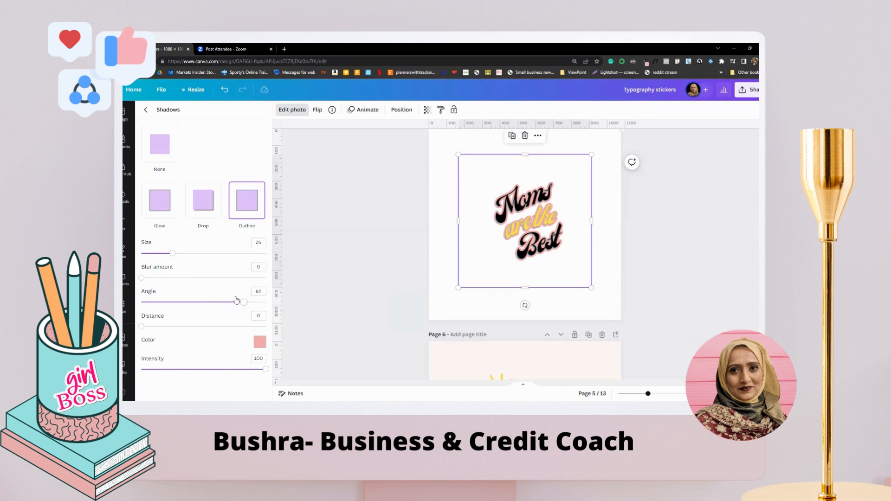
- Enlarge the "Moms are the Best" image, recentre it on page 5 and set its outline size to 24
{"action": "mouse_move", "coordinate": [173, 256]}
{"action": "left_mouse_down"}
{"action": "mouse_move", "coordinate": [196, 254]}
{"action": "mouse_move", "coordinate": [174, 256]}
{"action": "mouse_move", "coordinate": [181, 254]}
{"action": "left_mouse_up"}
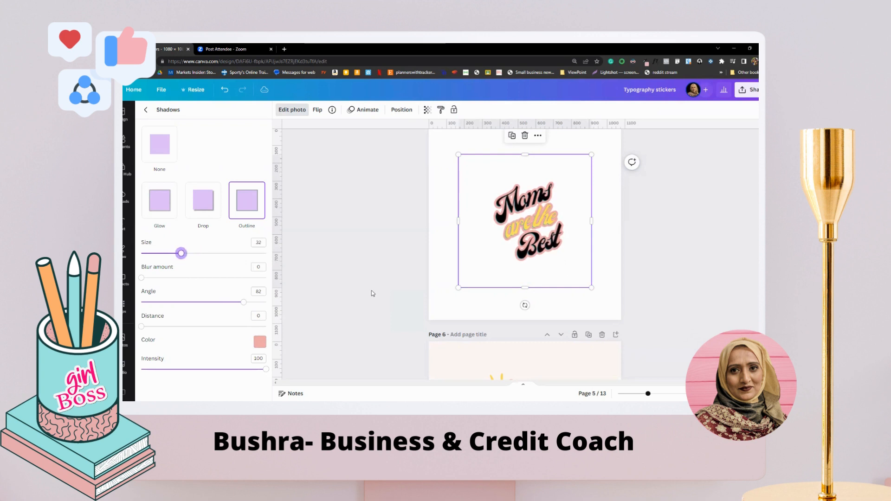
{"action": "left_click_drag", "start_coordinate": [458, 288], "coordinate": [428, 317]}
{"action": "left_click_drag", "start_coordinate": [536, 267], "coordinate": [549, 248]}
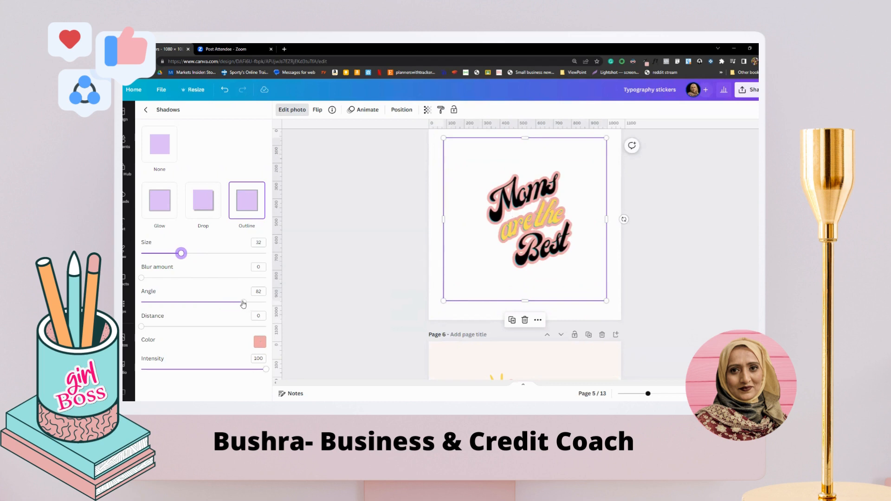
{"action": "left_click_drag", "start_coordinate": [181, 253], "coordinate": [171, 254]}
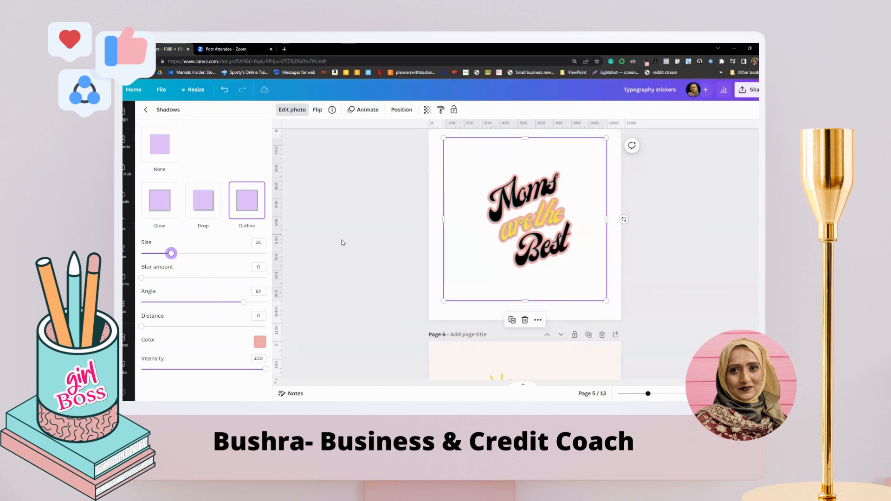
- Search the design elements for "stars"
{"action": "left_click", "coordinate": [125, 222]}
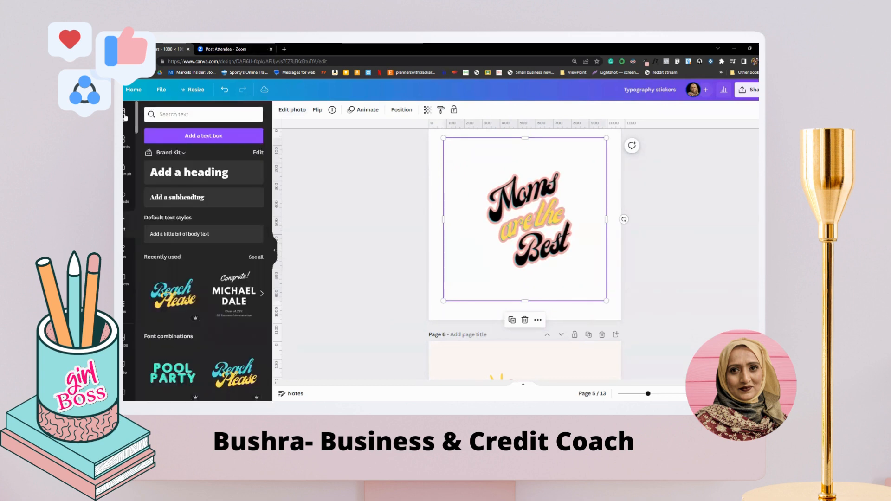
{"action": "left_click", "coordinate": [124, 141]}
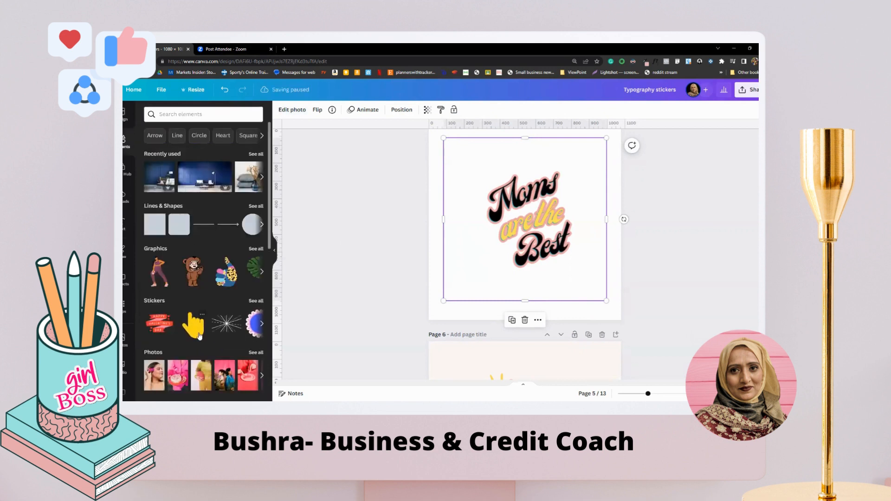
{"action": "left_click", "coordinate": [181, 113]}
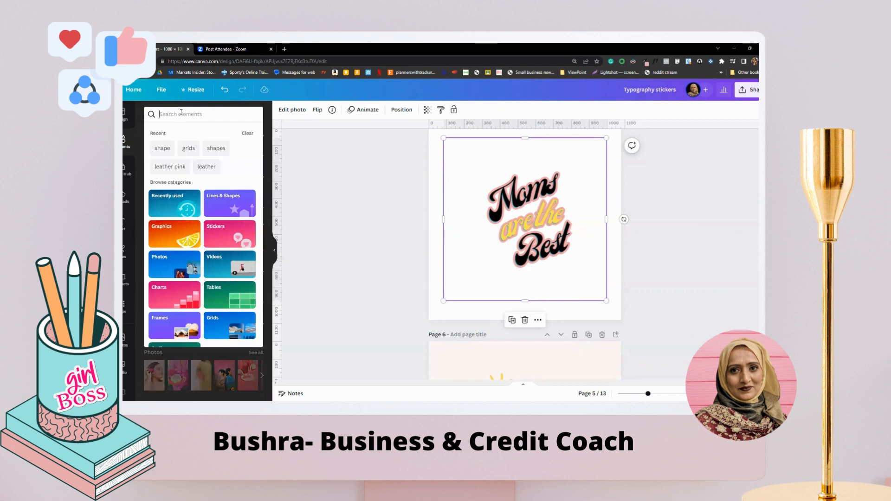
{"action": "type", "text": "sta"}
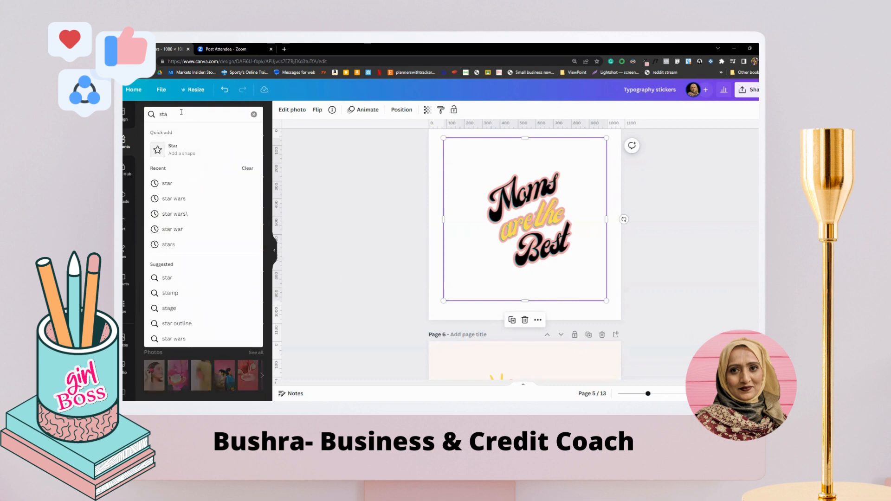
{"action": "type", "text": "rs"}
{"action": "key", "text": "Return"}
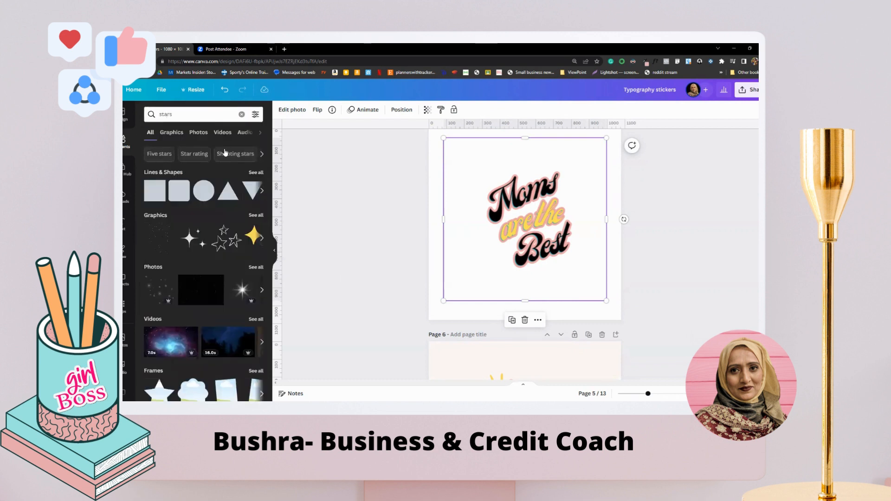
- Add the black sparkle graphic beside the end of "Moms" and the yellow sparkle graphic before "are the"
{"action": "left_click", "coordinate": [195, 240]}
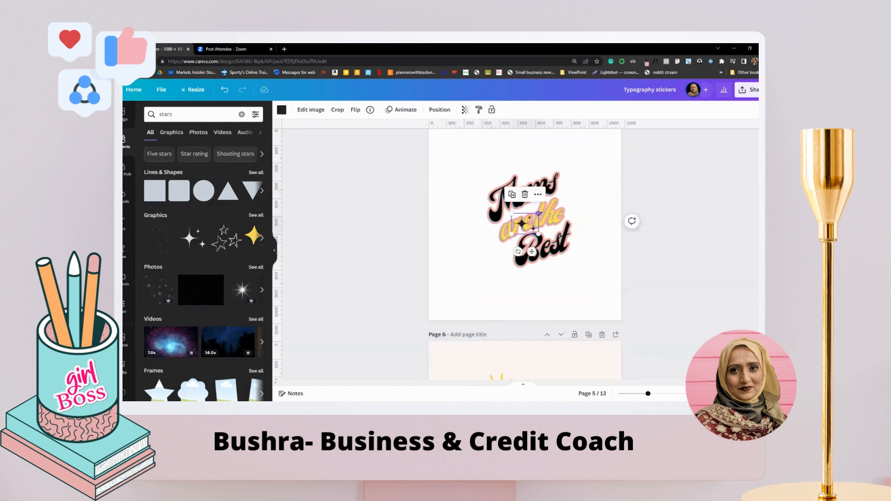
{"action": "left_click_drag", "start_coordinate": [539, 214], "coordinate": [571, 198]}
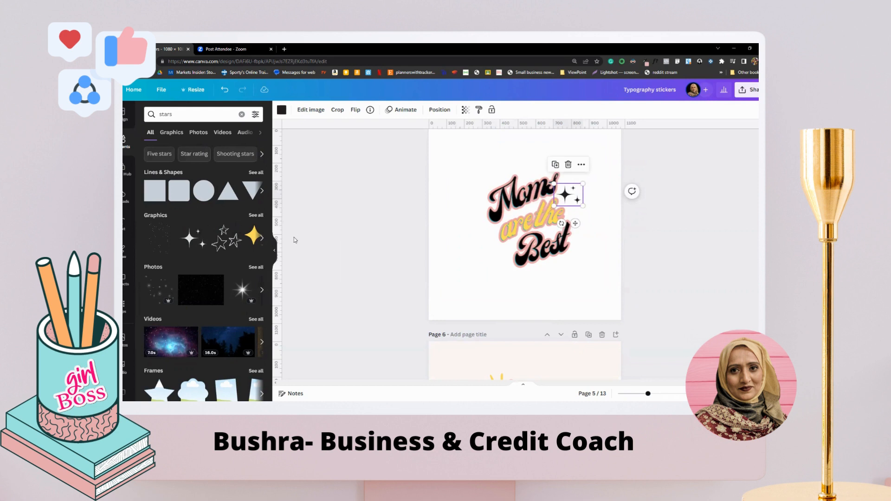
{"action": "left_click", "coordinate": [530, 225]}
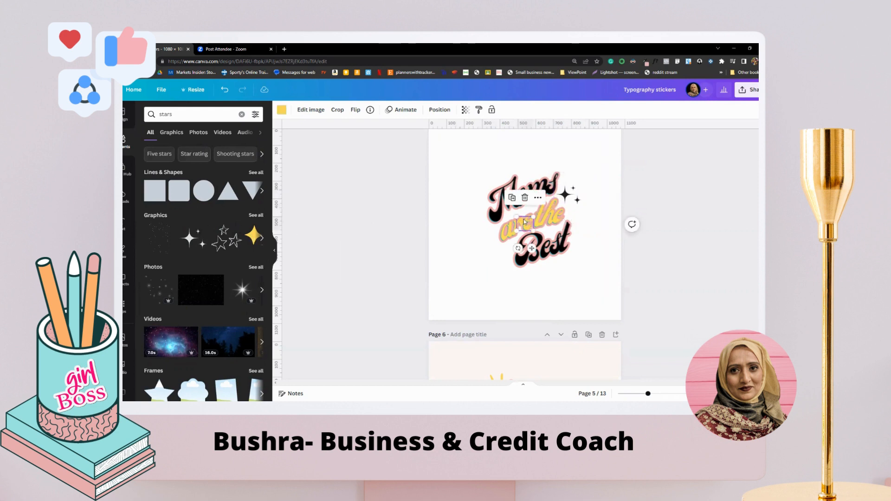
{"action": "left_click_drag", "start_coordinate": [523, 221], "coordinate": [486, 237]}
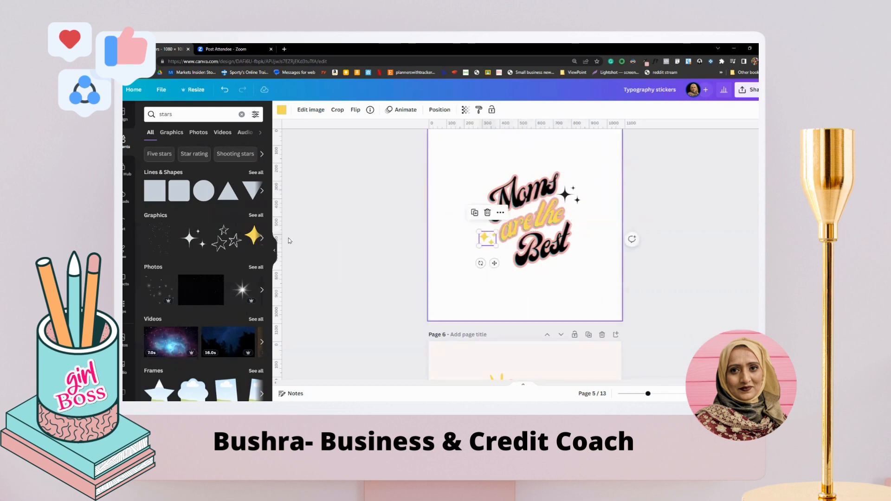
- Recolour the black sparkles beside "Moms" to the turquoise document colour
{"action": "left_click", "coordinate": [568, 195]}
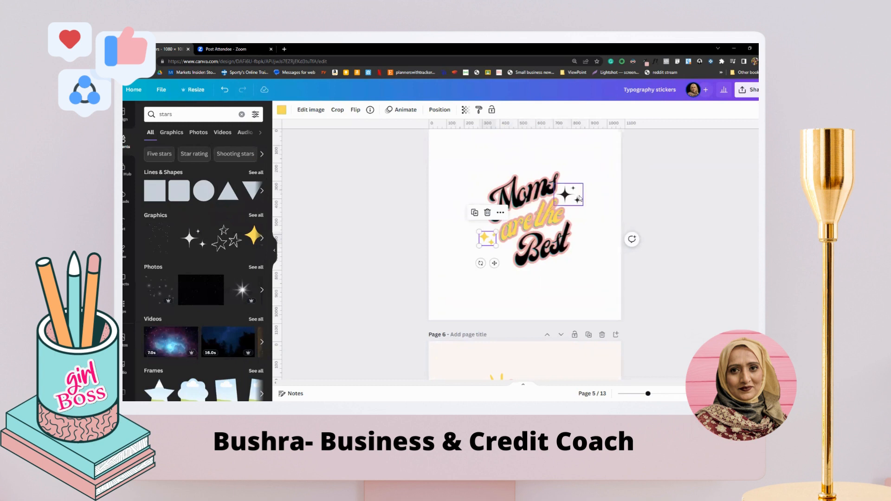
{"action": "left_click", "coordinate": [281, 109]}
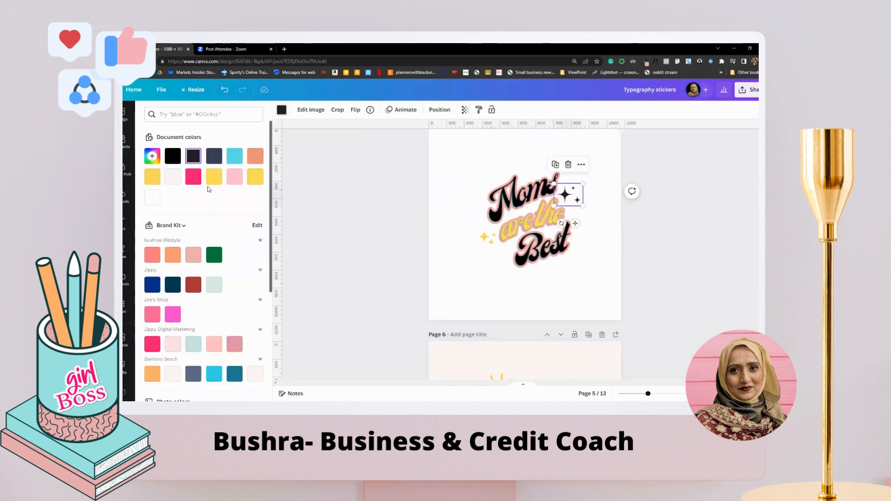
{"action": "left_click", "coordinate": [234, 156]}
{"action": "left_click", "coordinate": [496, 257]}
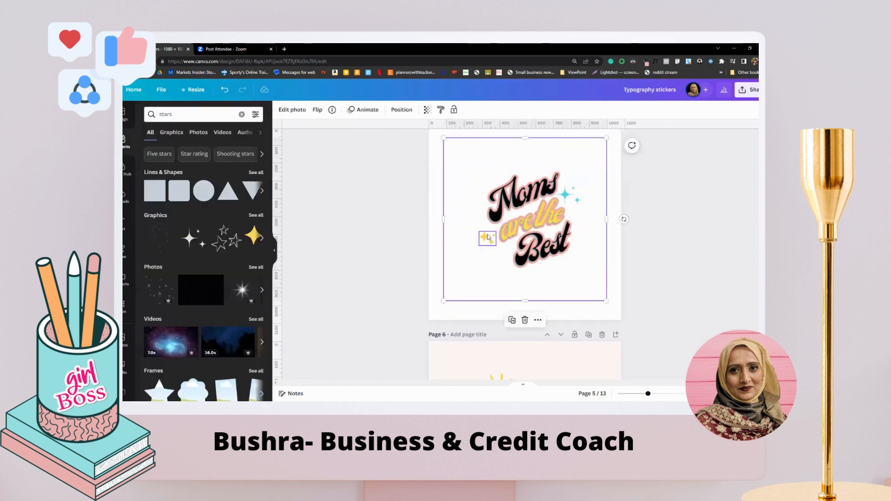
- Duplicate the yellow sparkles and place the copy just before "Best"
{"action": "left_click", "coordinate": [485, 238]}
{"action": "left_click", "coordinate": [475, 213]}
{"action": "left_click_drag", "start_coordinate": [492, 247], "coordinate": [507, 258]}
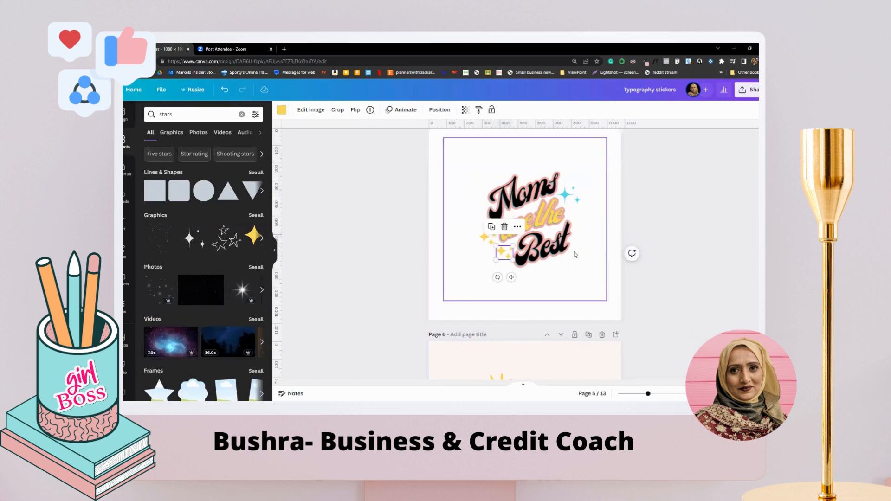
{"action": "left_click", "coordinate": [562, 280]}
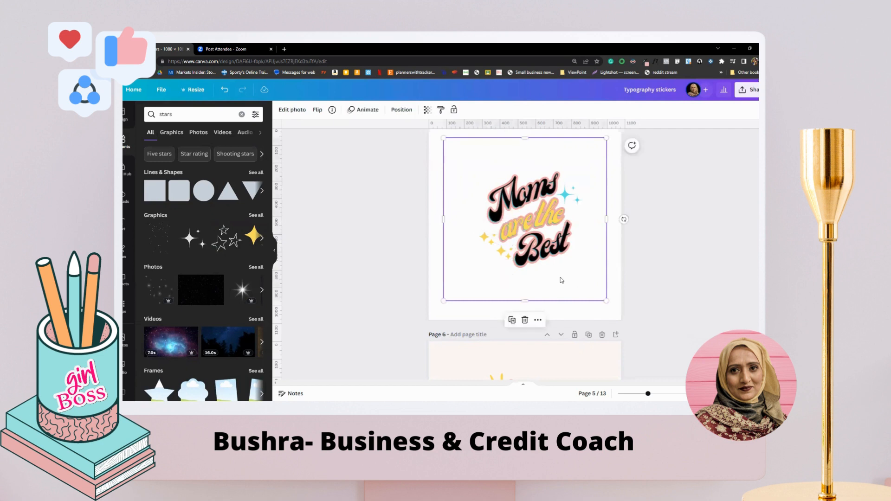
- Add a "!" text in Carlsons Script, tilt it upright, shrink it to about size 131 and place it after "Best"
{"action": "key", "text": "t"}
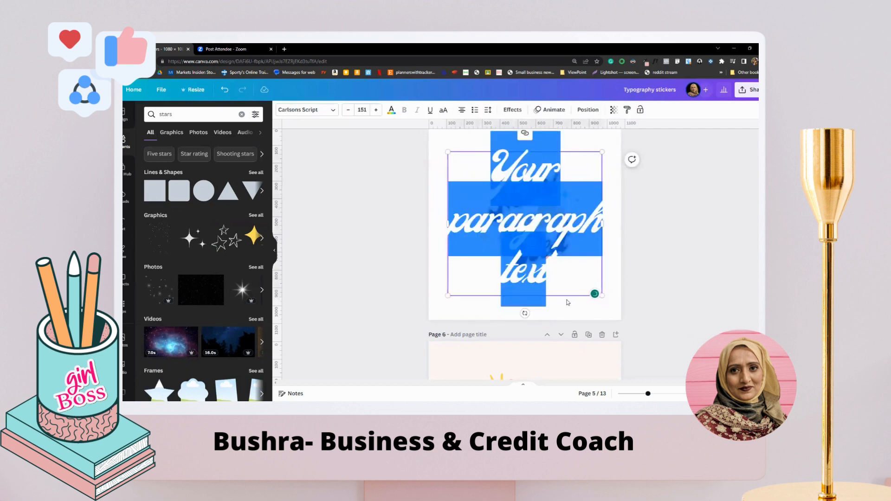
{"action": "key", "text": "BackSpace"}
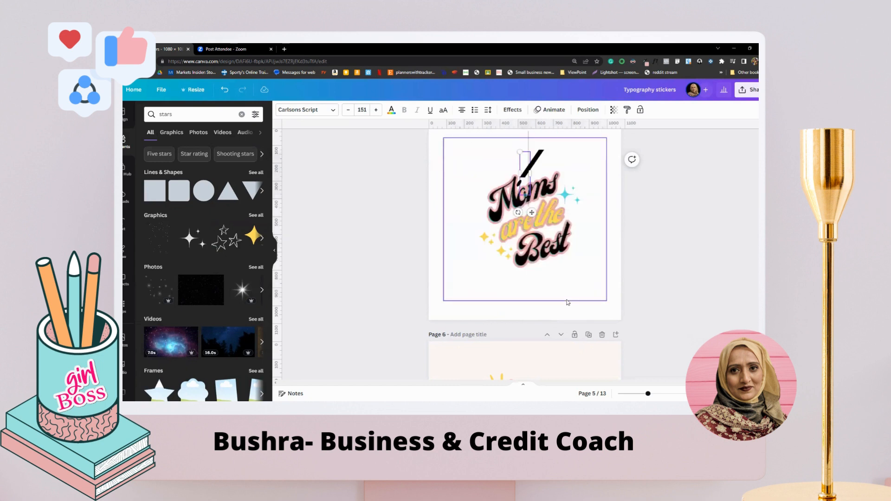
{"action": "left_click_drag", "start_coordinate": [518, 212], "coordinate": [552, 202]}
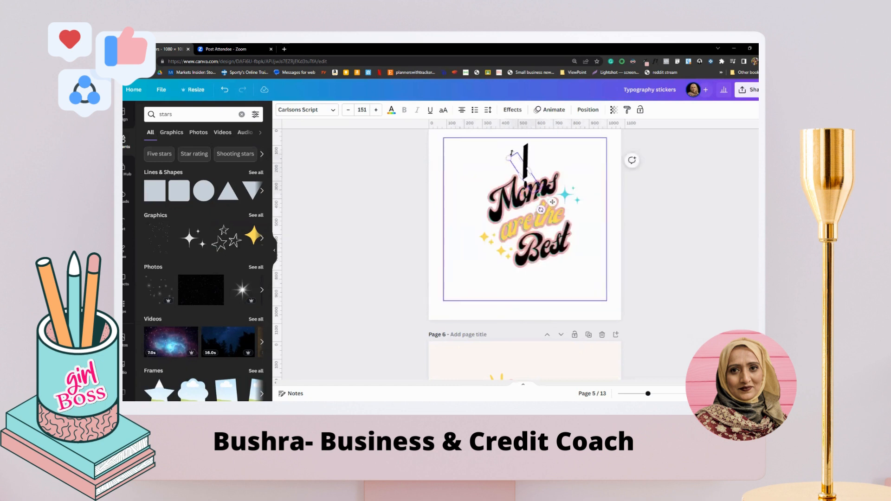
{"action": "left_click_drag", "start_coordinate": [508, 157], "coordinate": [553, 217]}
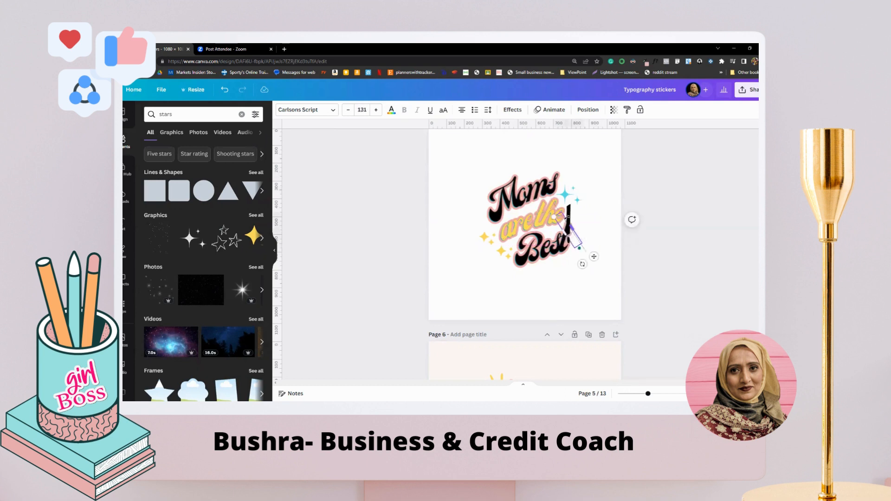
{"action": "left_click_drag", "start_coordinate": [591, 255], "coordinate": [602, 269]}
{"action": "left_click", "coordinate": [491, 147]}
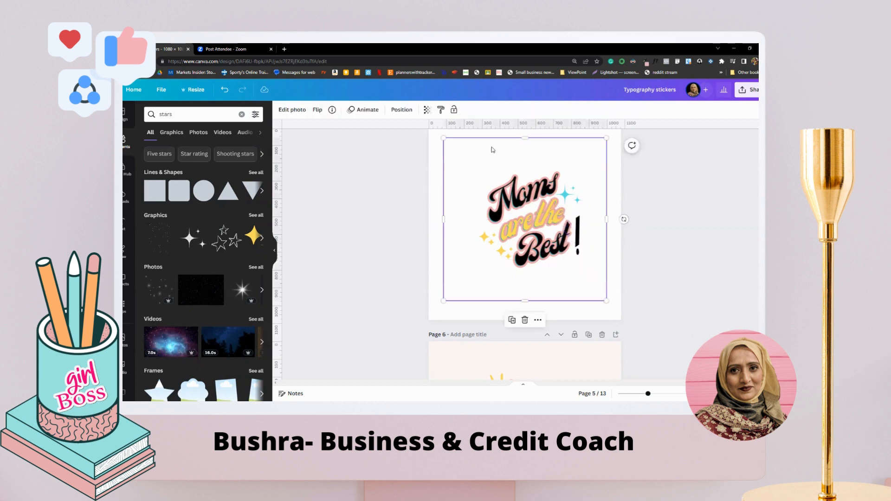
- Search the graphics for "lines" and place the three-stroke burst, shrunk and rotated, above the "M" of "Moms"
{"action": "left_click", "coordinate": [256, 215]}
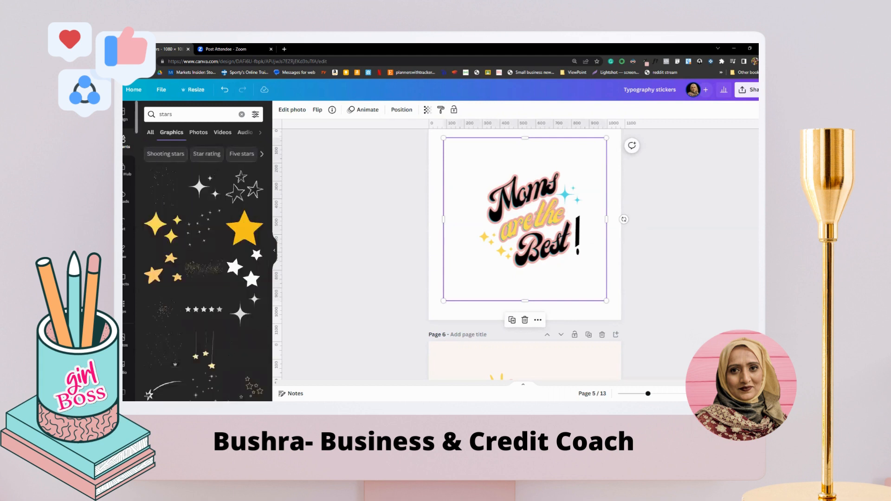
{"action": "left_click", "coordinate": [158, 114]}
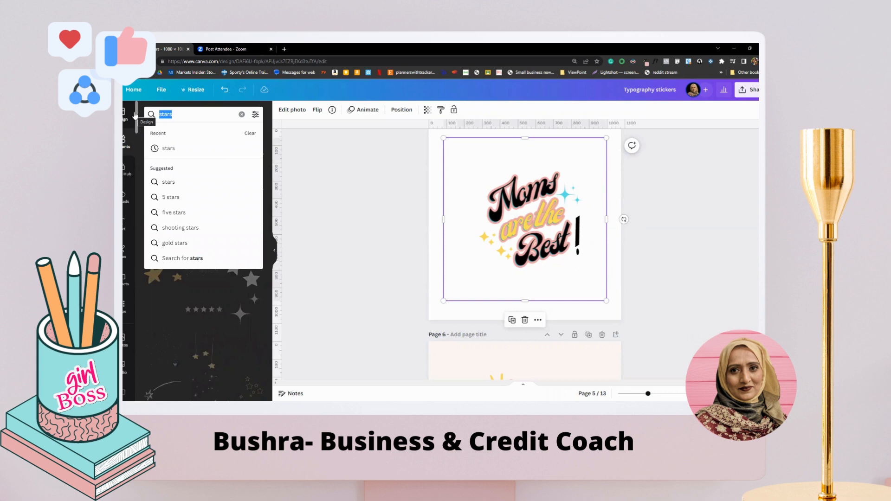
{"action": "type", "text": "lines"}
{"action": "key", "text": "Return"}
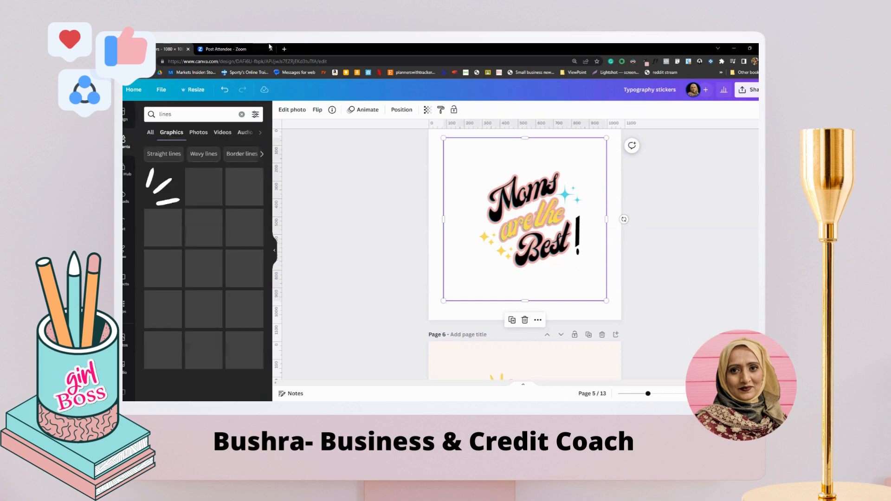
{"action": "left_click", "coordinate": [157, 191]}
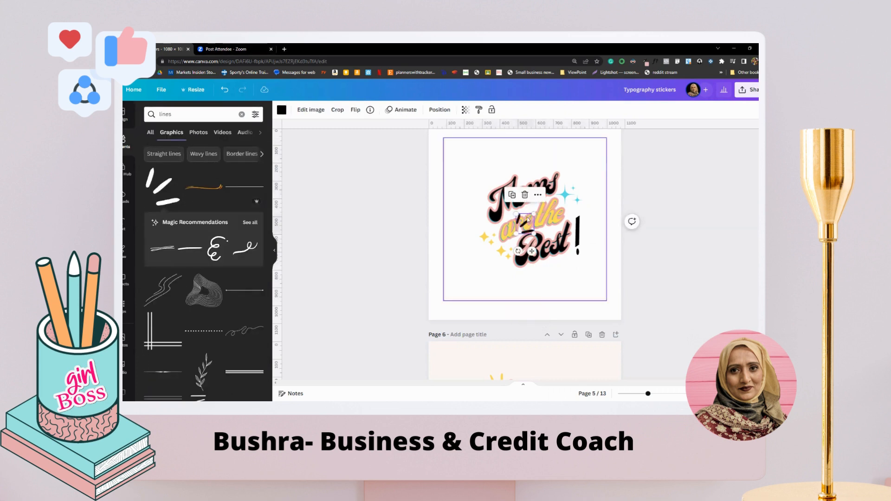
{"action": "mouse_move", "coordinate": [528, 219]}
{"action": "left_mouse_down"}
{"action": "mouse_move", "coordinate": [514, 198]}
{"action": "mouse_move", "coordinate": [529, 224]}
{"action": "mouse_move", "coordinate": [537, 185]}
{"action": "mouse_move", "coordinate": [495, 176]}
{"action": "left_mouse_up"}
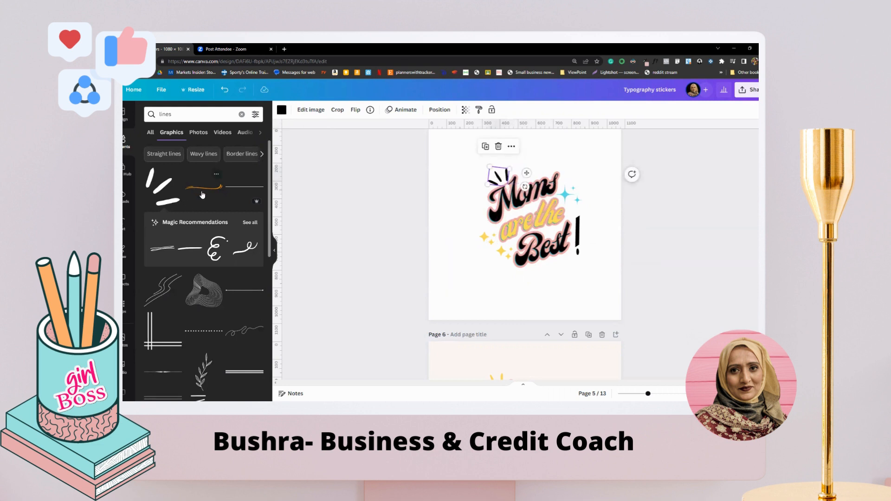
- Add the orange Hand Drawn Line Divider and tilt it as an underline beneath "Best!"
{"action": "left_click", "coordinate": [216, 175]}
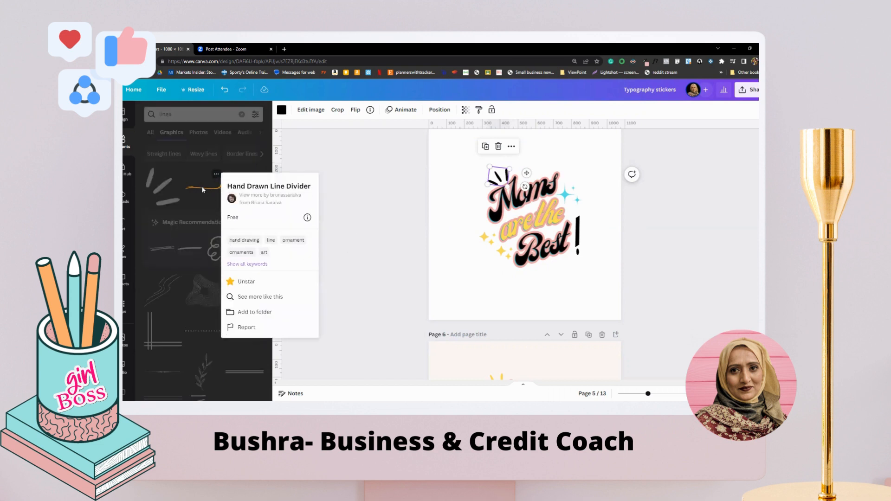
{"action": "left_click", "coordinate": [202, 187]}
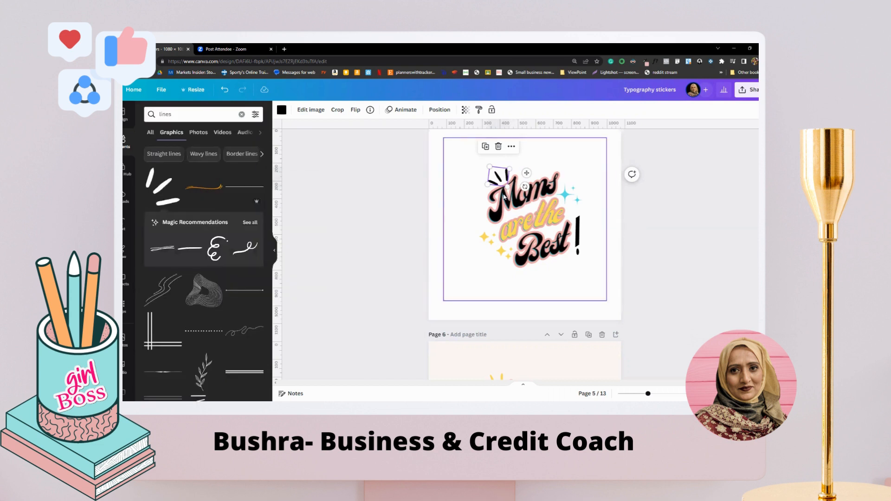
{"action": "left_click", "coordinate": [204, 188]}
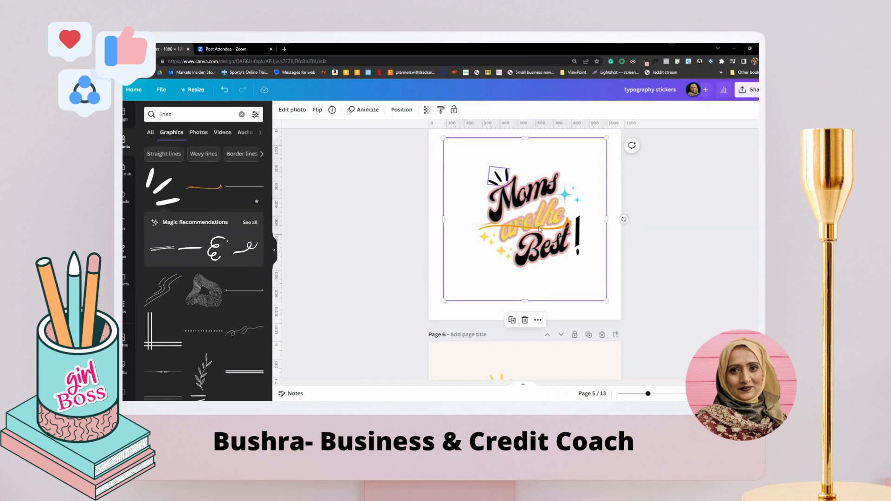
{"action": "left_click_drag", "start_coordinate": [539, 229], "coordinate": [553, 257]}
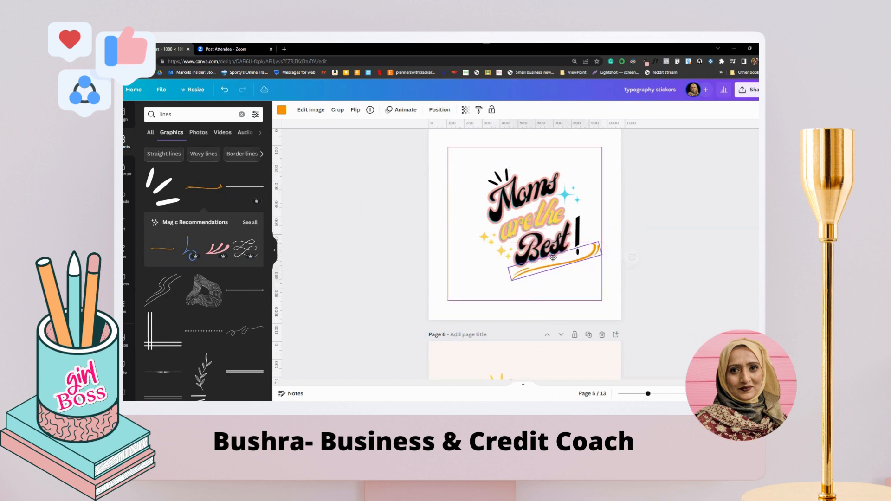
- Recolour the three-stroke burst above "Moms" yellow and the underline beneath "Best!" turquoise using the document colours
{"action": "left_click", "coordinate": [498, 176]}
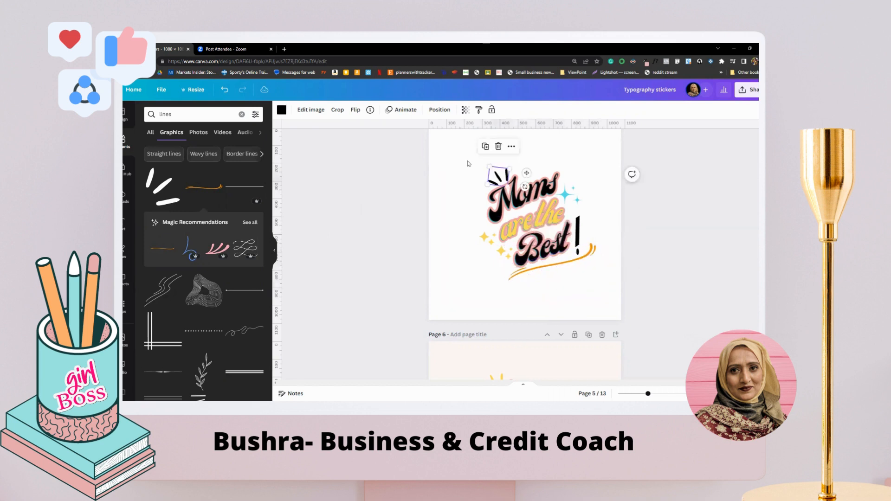
{"action": "left_click", "coordinate": [281, 109]}
{"action": "left_click", "coordinate": [234, 176]}
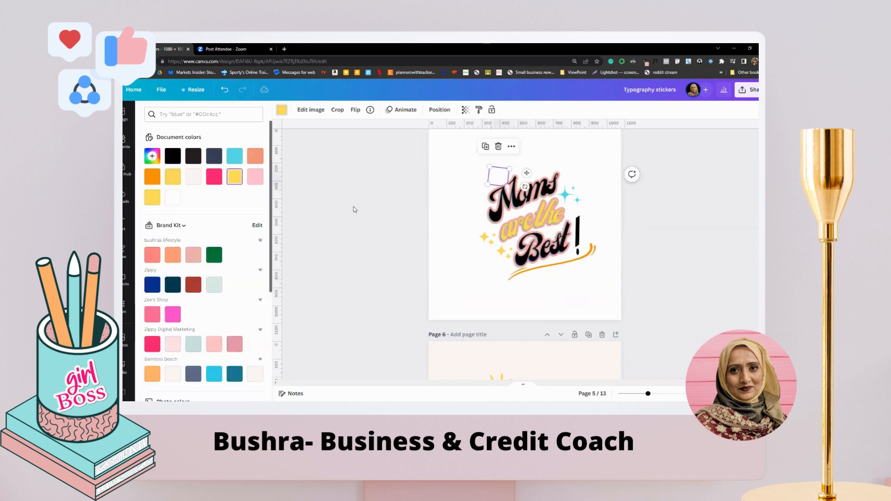
{"action": "left_click", "coordinate": [526, 277]}
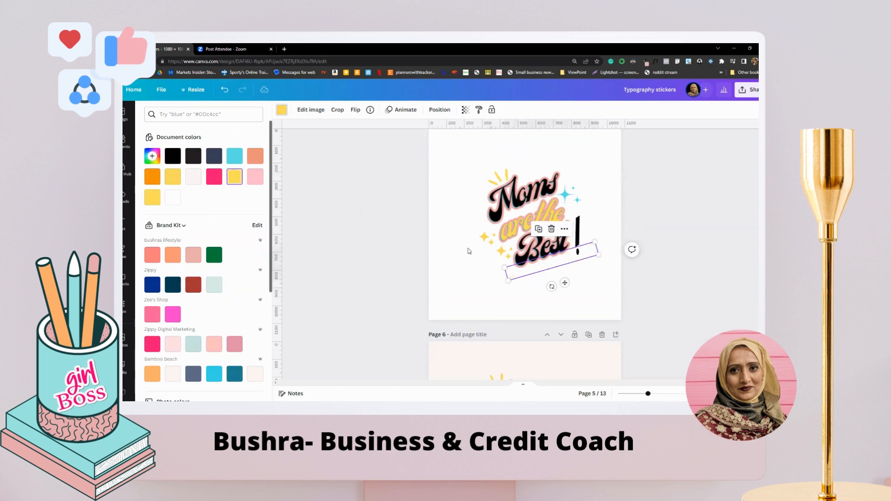
{"action": "left_click", "coordinate": [234, 156]}
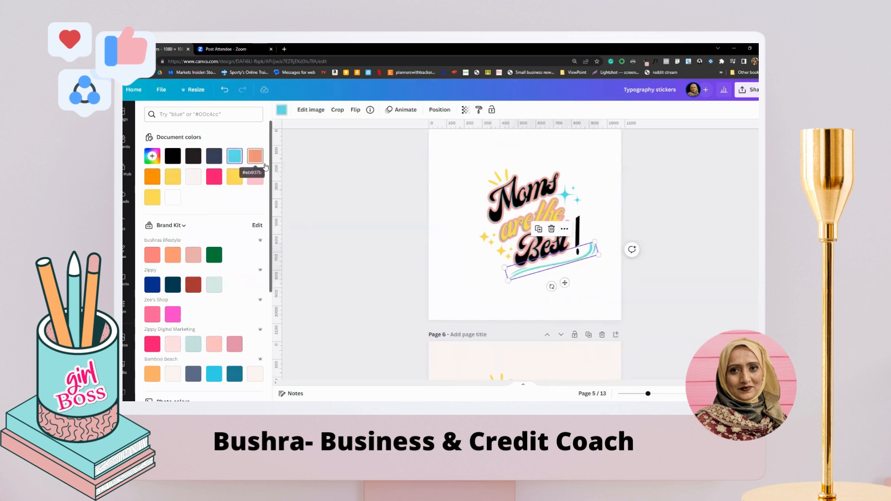
- Duplicate the turquoise underline beneath "Best!", offset the copy slightly down and to the right, and recolour it yellow from the document colours
{"action": "left_click", "coordinate": [534, 269]}
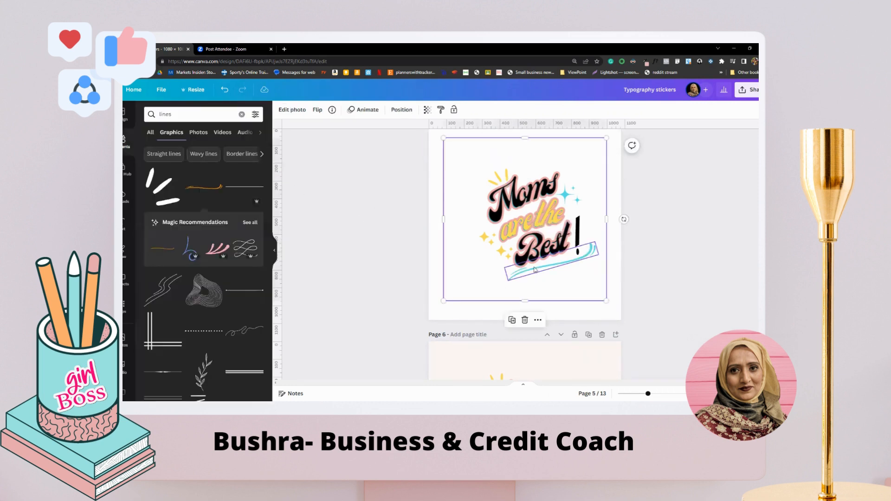
{"action": "left_click", "coordinate": [534, 269]}
{"action": "left_click_drag", "start_coordinate": [560, 269], "coordinate": [568, 262]}
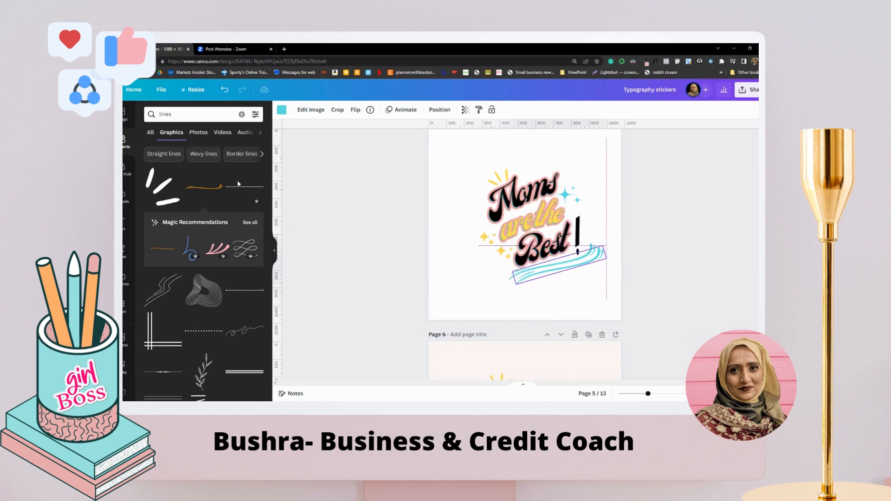
{"action": "left_click", "coordinate": [281, 110]}
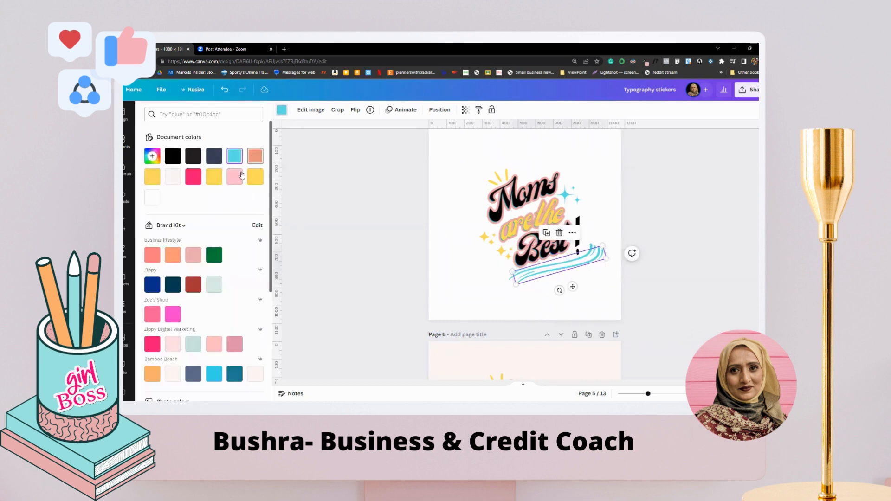
{"action": "left_click", "coordinate": [262, 183]}
{"action": "left_click", "coordinate": [462, 291]}
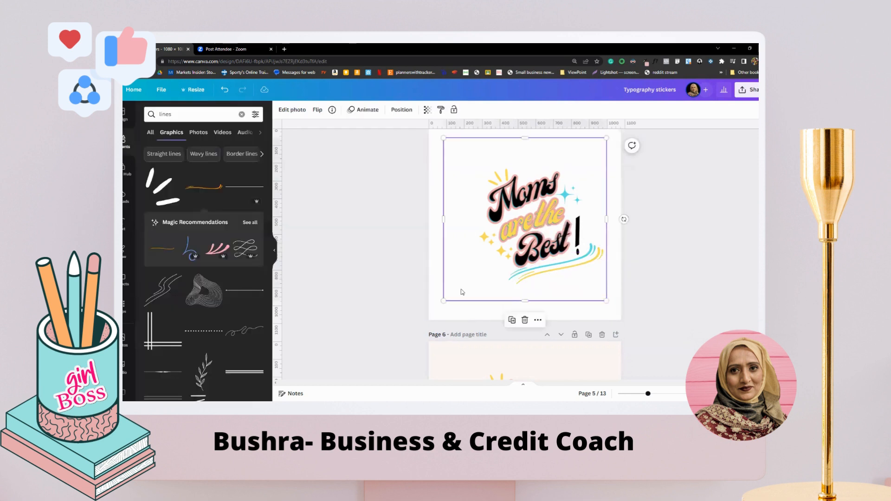
- Group all the sticker elements on page 5, enlarge the group to nearly fill the page and centre it
{"action": "left_click_drag", "start_coordinate": [419, 161], "coordinate": [649, 322]}
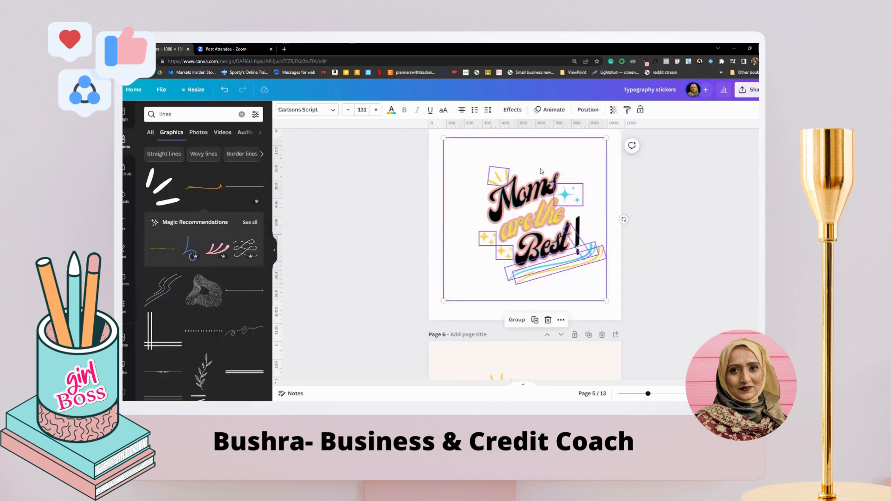
{"action": "left_click", "coordinate": [508, 320]}
{"action": "left_click", "coordinate": [604, 142]}
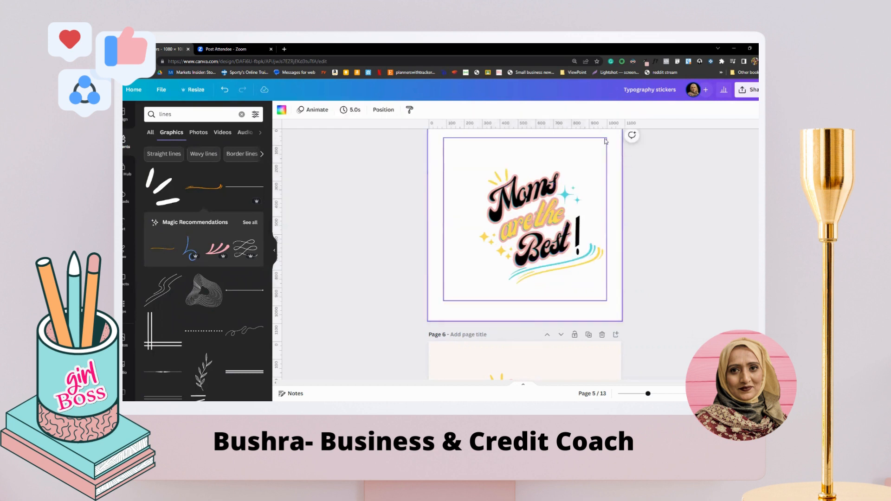
{"action": "left_click", "coordinate": [601, 151]}
{"action": "left_click_drag", "start_coordinate": [605, 137], "coordinate": [628, 118]}
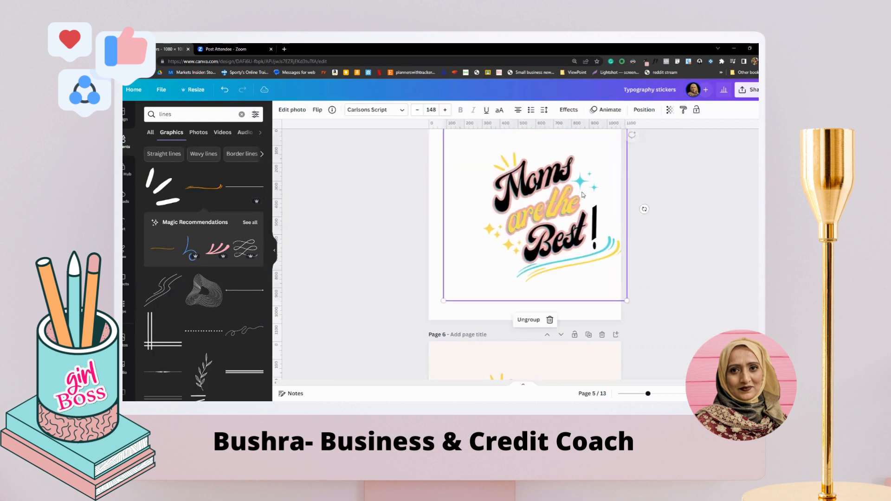
{"action": "left_click_drag", "start_coordinate": [583, 195], "coordinate": [567, 208]}
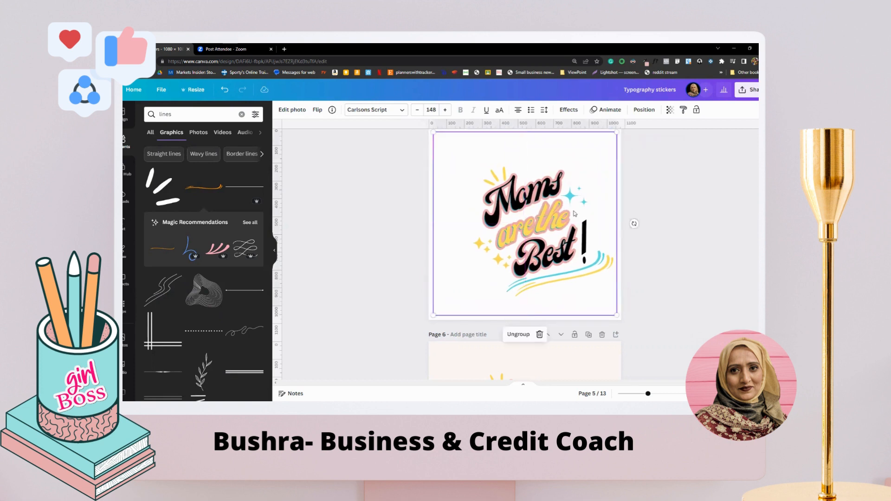
{"action": "left_click", "coordinate": [635, 232]}
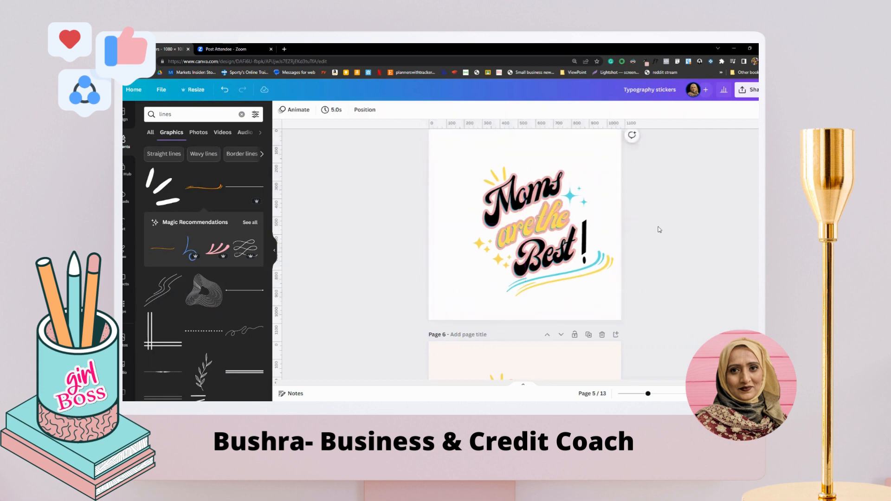
- Download only the current page (Page 5) as a PNG with a transparent background
{"action": "left_click", "coordinate": [755, 92]}
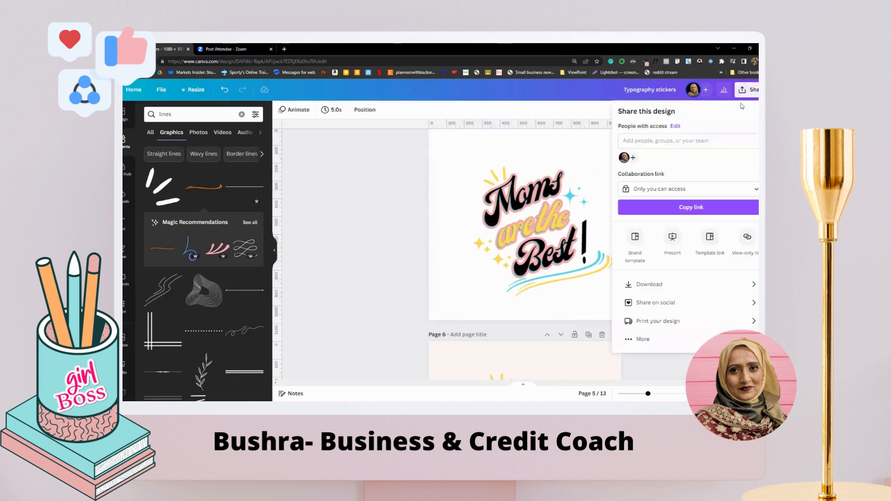
{"action": "left_click", "coordinate": [753, 285]}
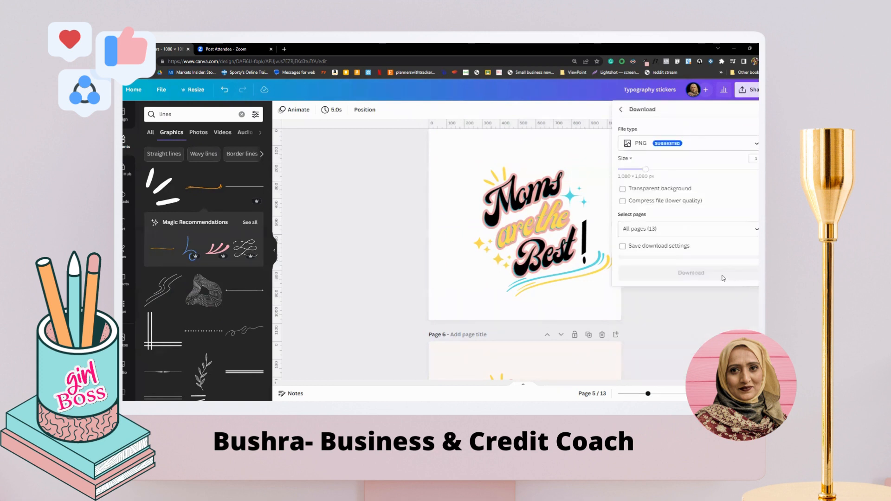
{"action": "left_click", "coordinate": [622, 189]}
{"action": "left_click", "coordinate": [668, 229]}
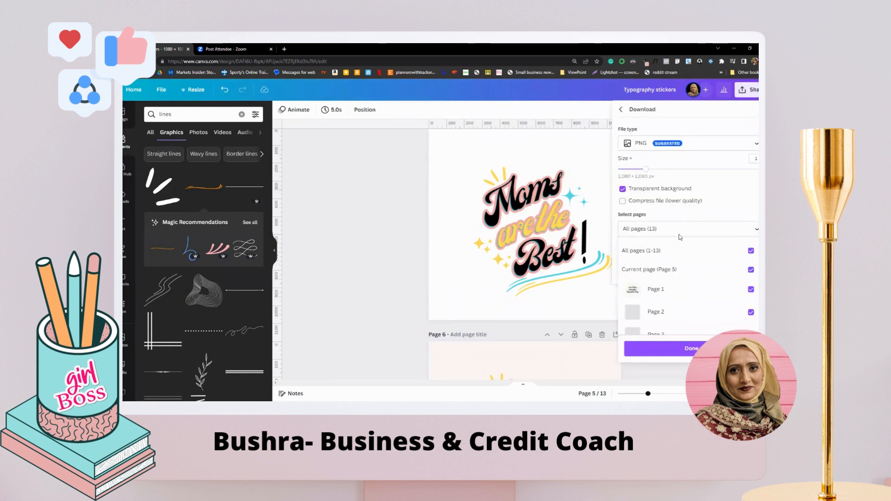
{"action": "left_click", "coordinate": [655, 269]}
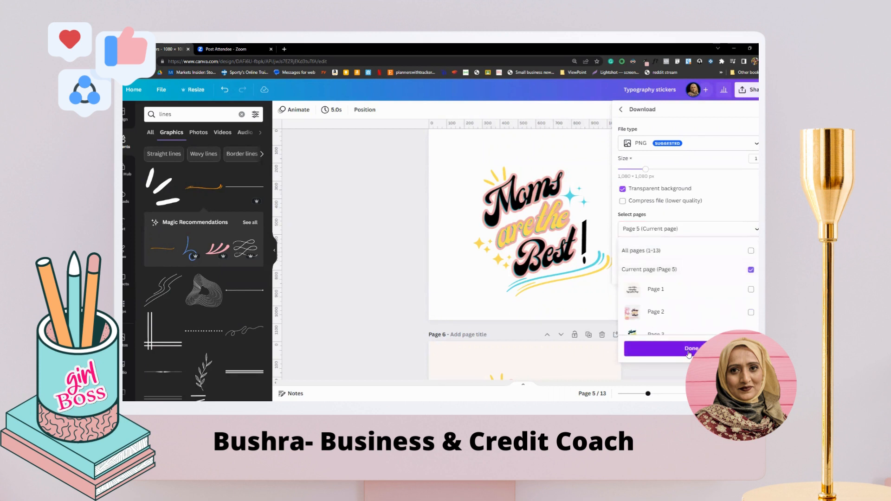
{"action": "left_click", "coordinate": [689, 351]}
{"action": "left_click", "coordinate": [682, 269]}
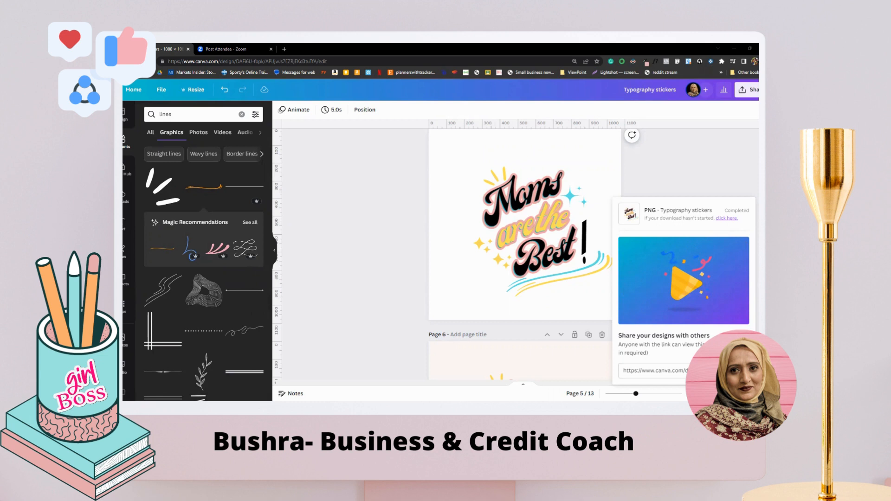
{"action": "left_click", "coordinate": [387, 273]}
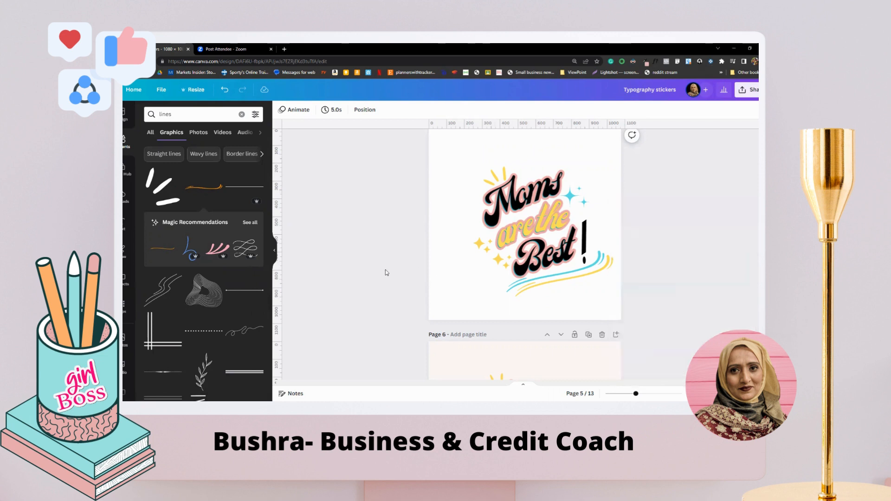
- Add a blank page after page 5, insert the downloaded sticker image and enlarge it to fill the page
{"action": "scroll", "coordinate": [616, 183], "scroll_direction": "up", "scroll_amount": 2}
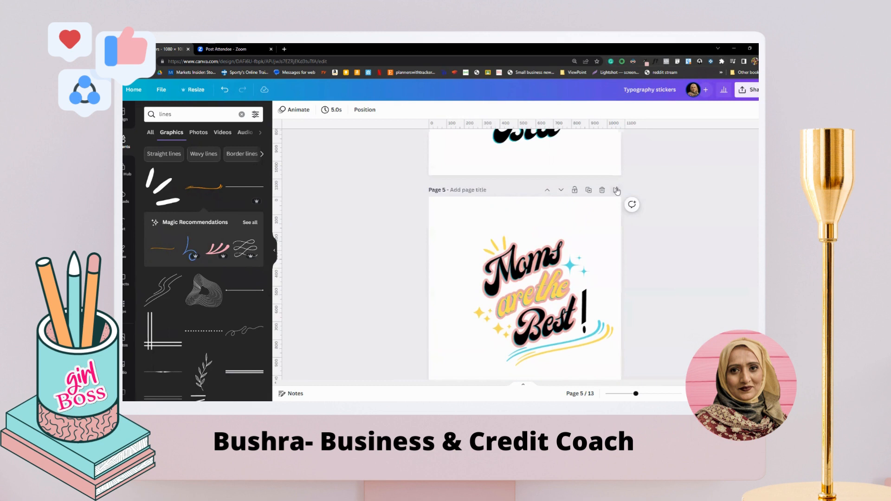
{"action": "left_click", "coordinate": [616, 188]}
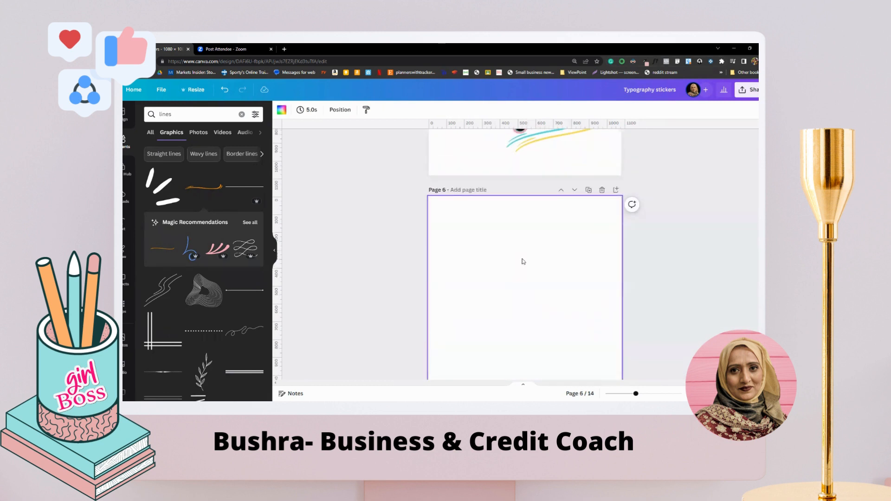
{"action": "key", "text": "ctrl+v"}
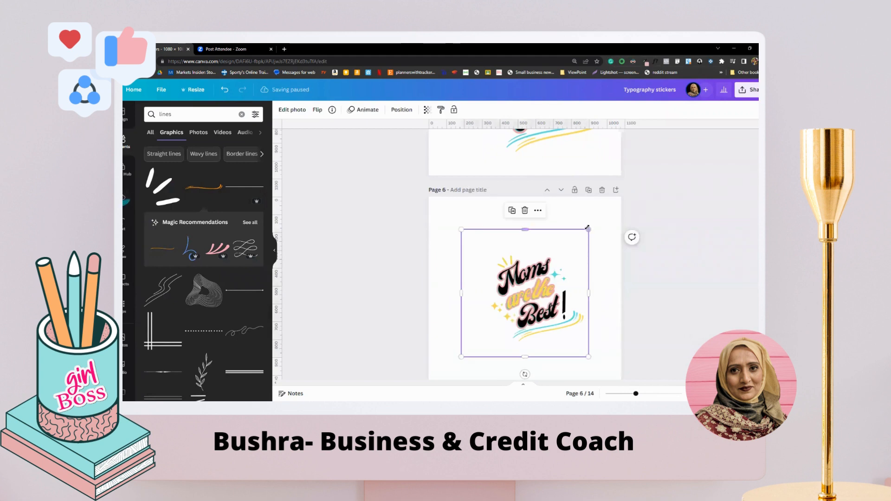
{"action": "left_click_drag", "start_coordinate": [588, 227], "coordinate": [629, 189]}
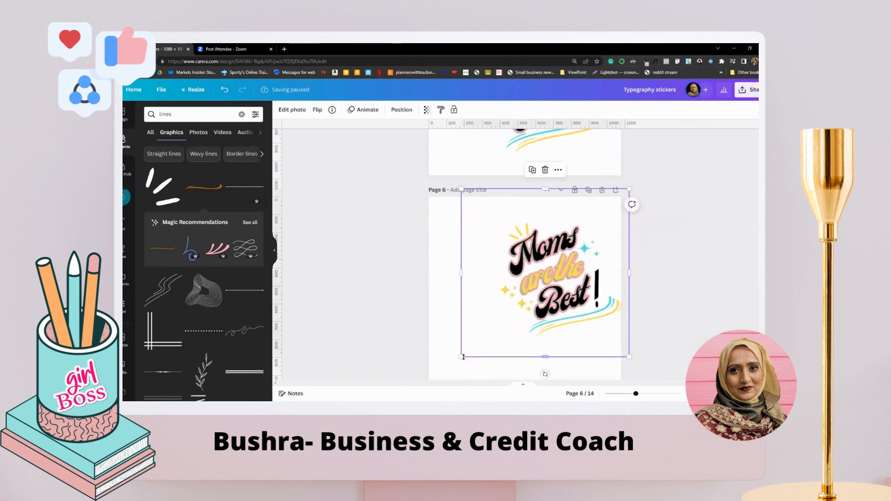
{"action": "left_click_drag", "start_coordinate": [463, 356], "coordinate": [426, 390]}
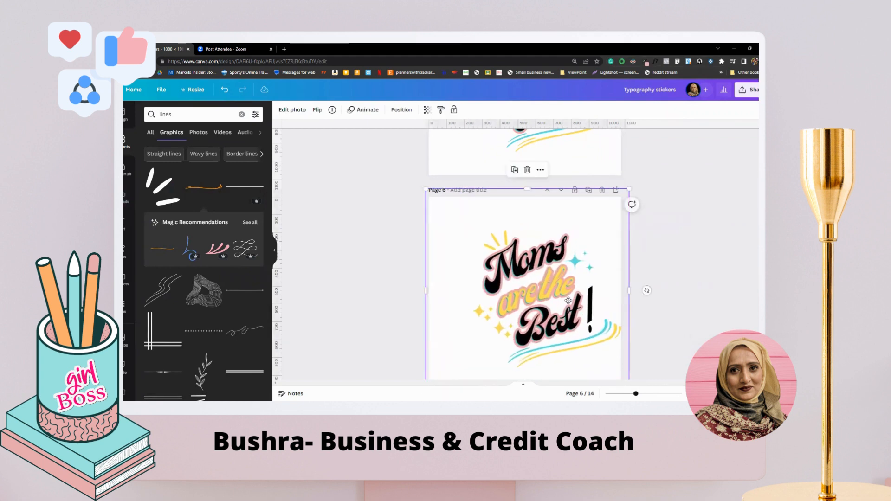
{"action": "left_click_drag", "start_coordinate": [568, 300], "coordinate": [562, 306]}
{"action": "left_click", "coordinate": [682, 304]}
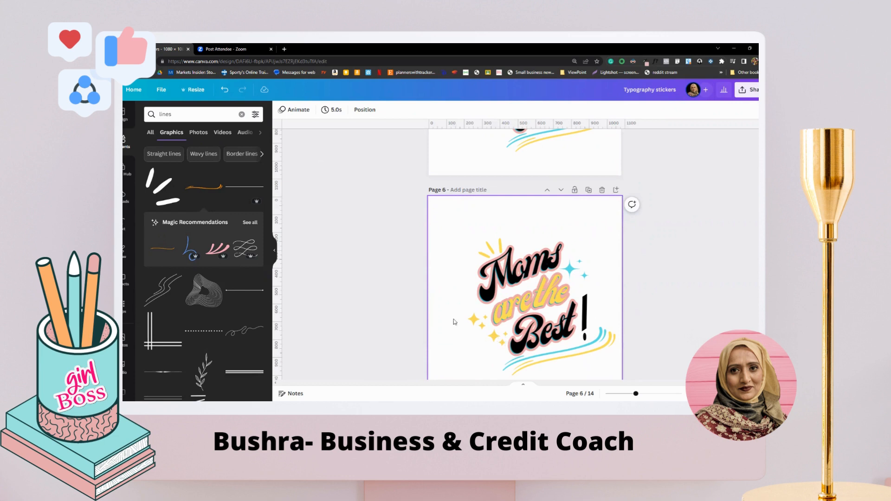
{"action": "scroll", "coordinate": [574, 262], "scroll_direction": "down", "scroll_amount": 3}
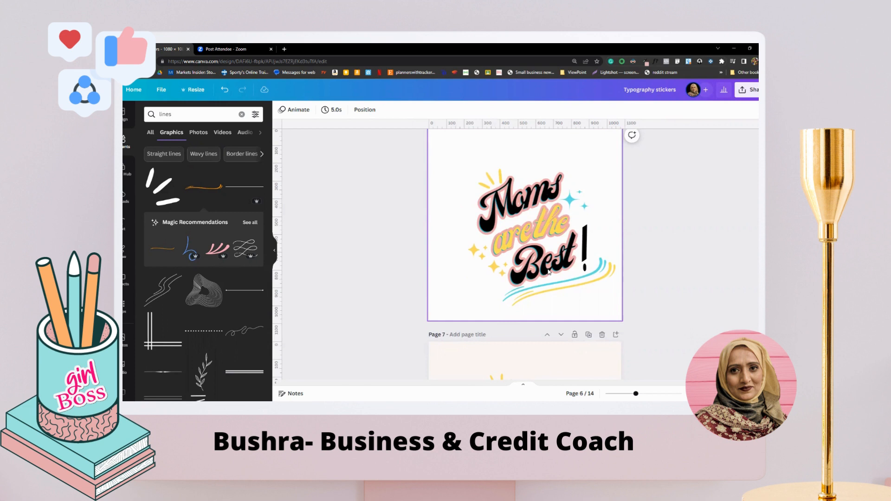
{"action": "scroll", "coordinate": [552, 220], "scroll_direction": "up", "scroll_amount": 2}
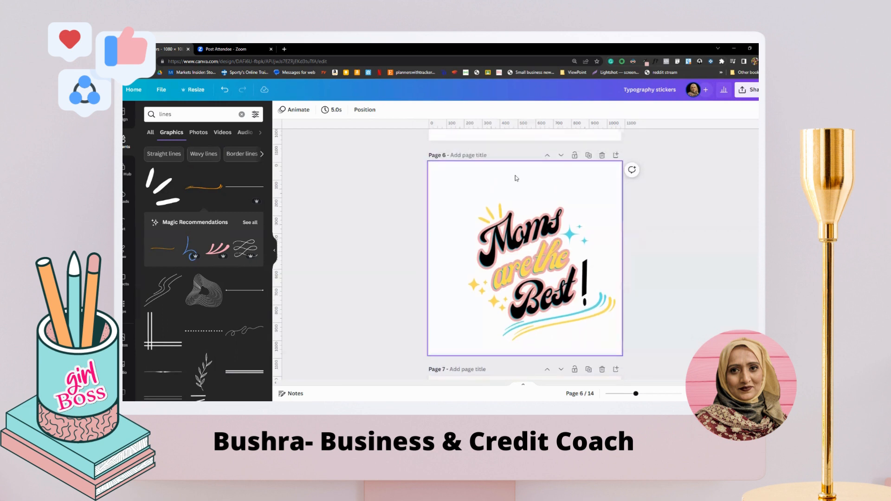
{"action": "scroll", "coordinate": [552, 266], "scroll_direction": "up", "scroll_amount": 10}
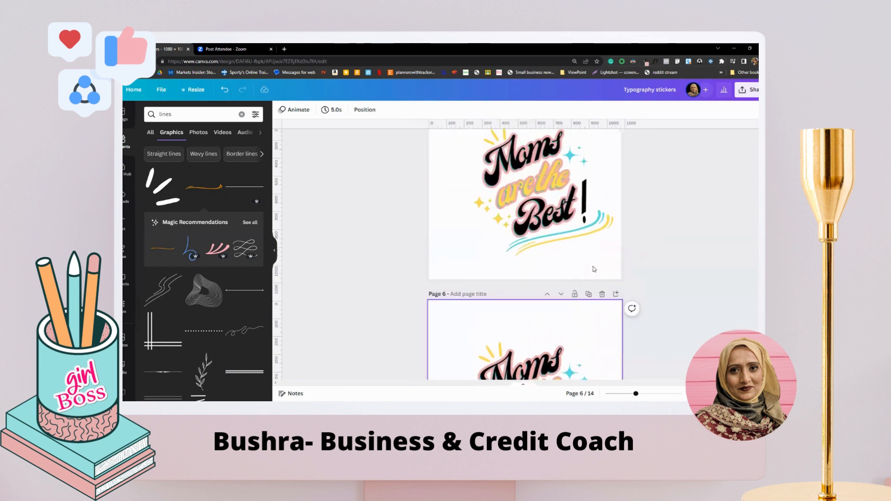
{"action": "scroll", "coordinate": [594, 270], "scroll_direction": "up", "scroll_amount": 10}
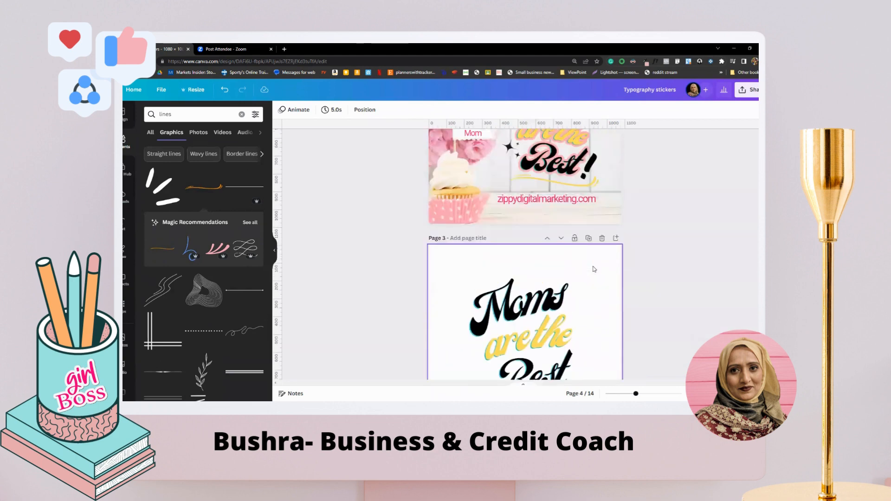